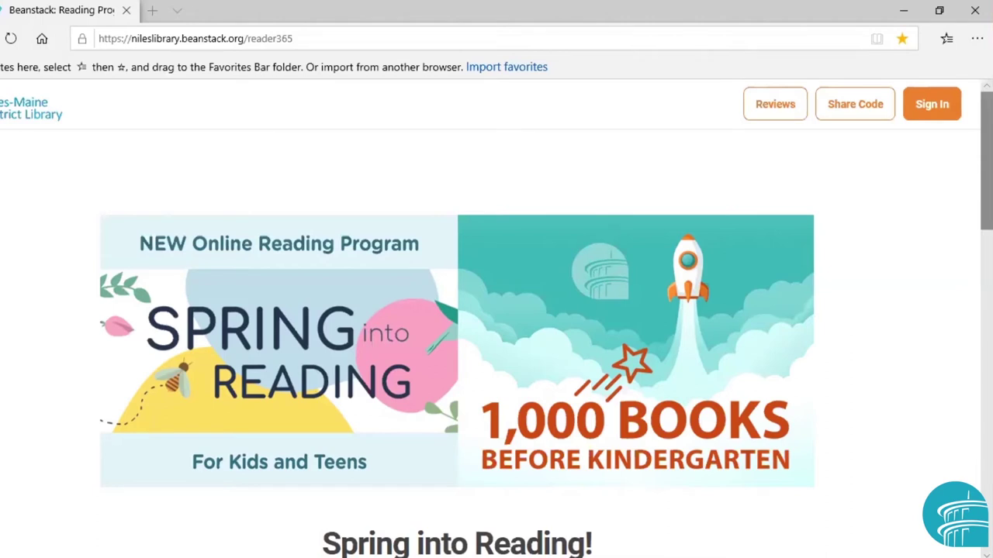
Scroll down the landing page and begin an individual-or-family registration
scroll(497, 310, "down", 2)
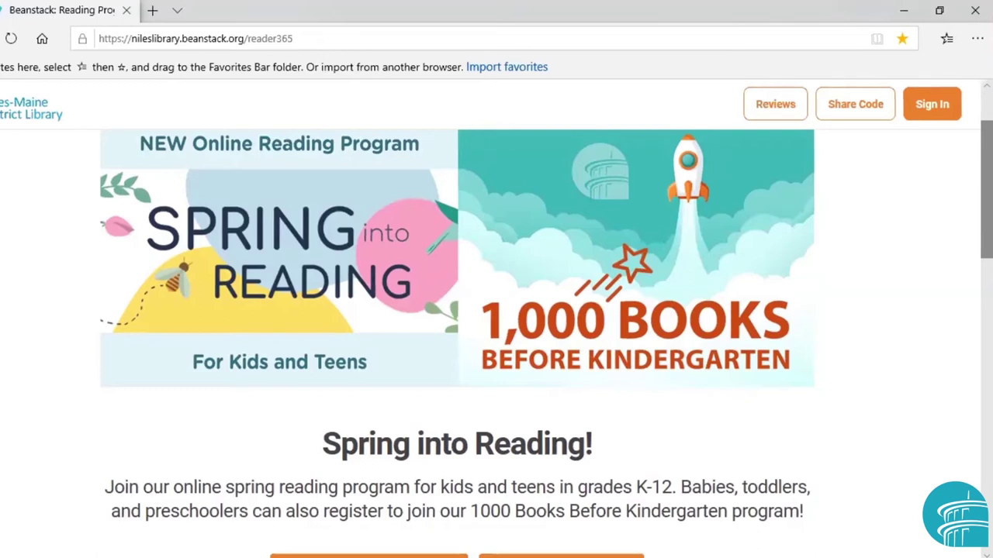
scroll(497, 338, "down", 1)
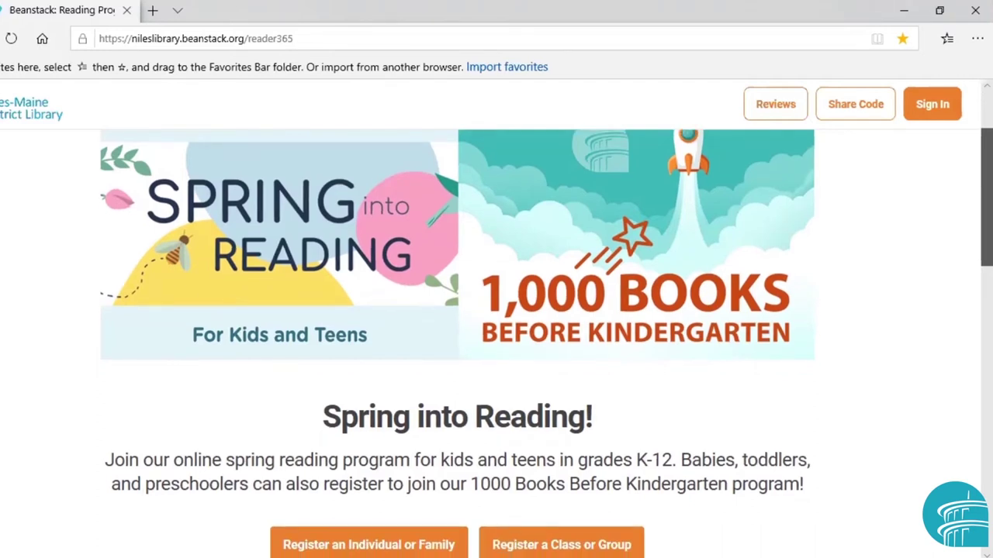
scroll(496, 341, "down", 3)
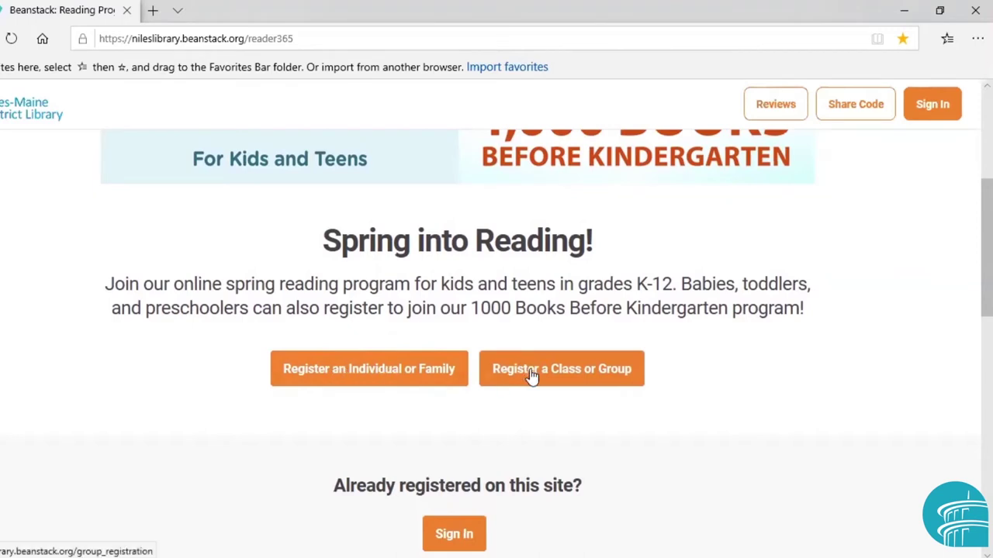
left_click(341, 372)
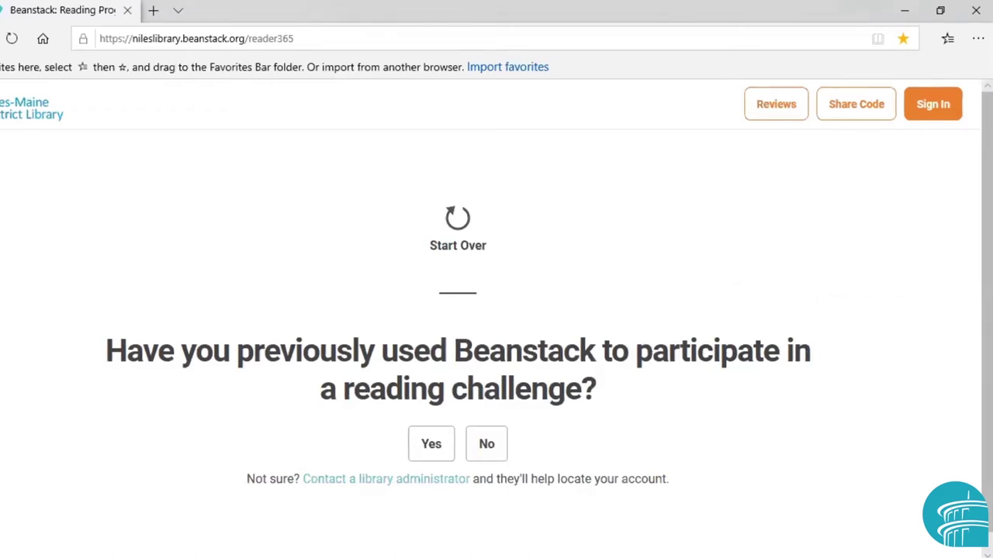
Answer No to having used Beanstack for a reading challenge before
left_click(494, 444)
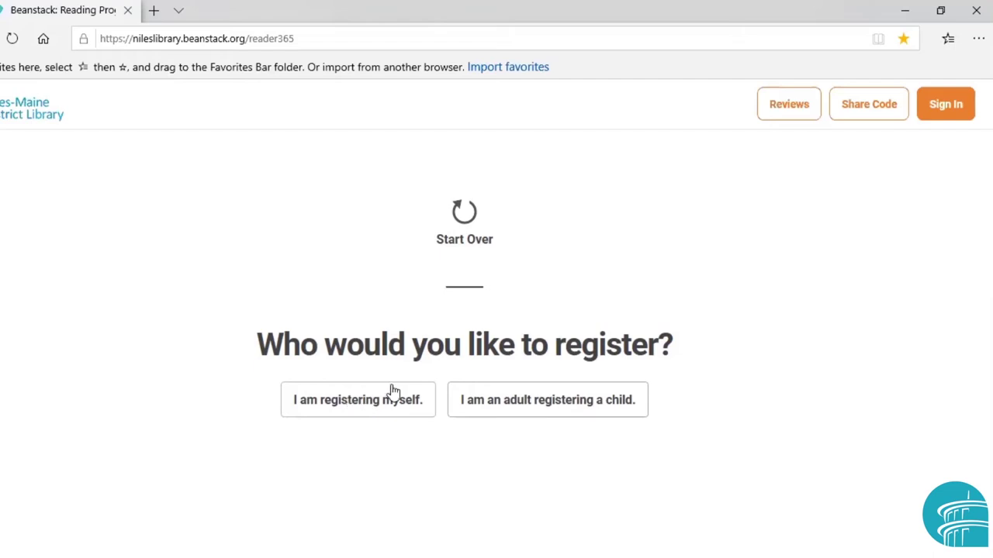
Register as an adult registering a child, entering the adult's first name, last name and a username
left_click(517, 409)
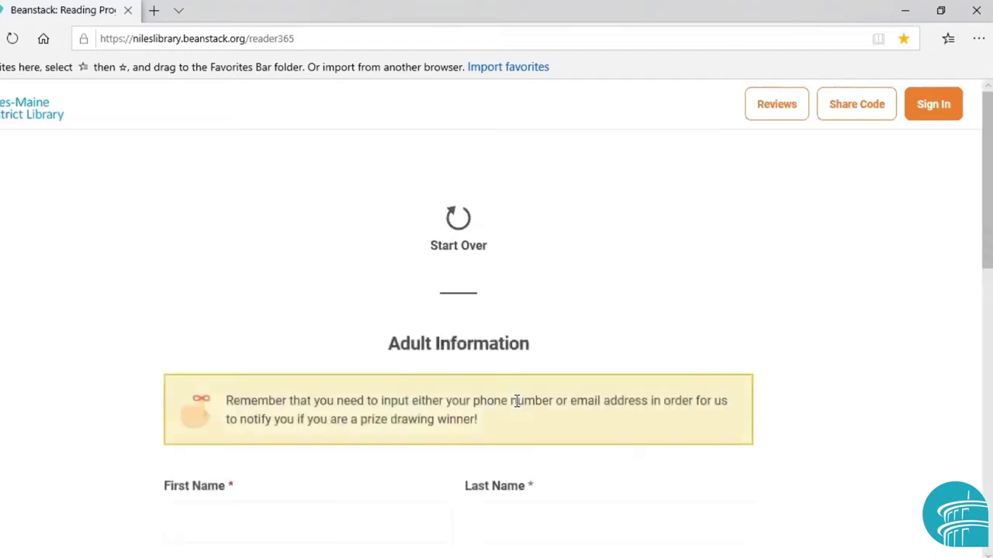
scroll(497, 310, "down", 3)
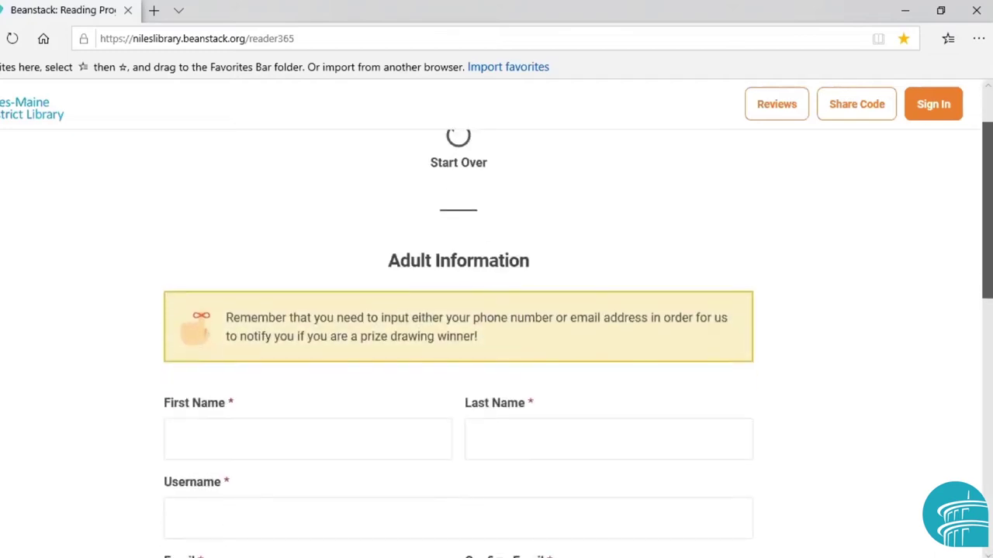
scroll(496, 310, "down", 1)
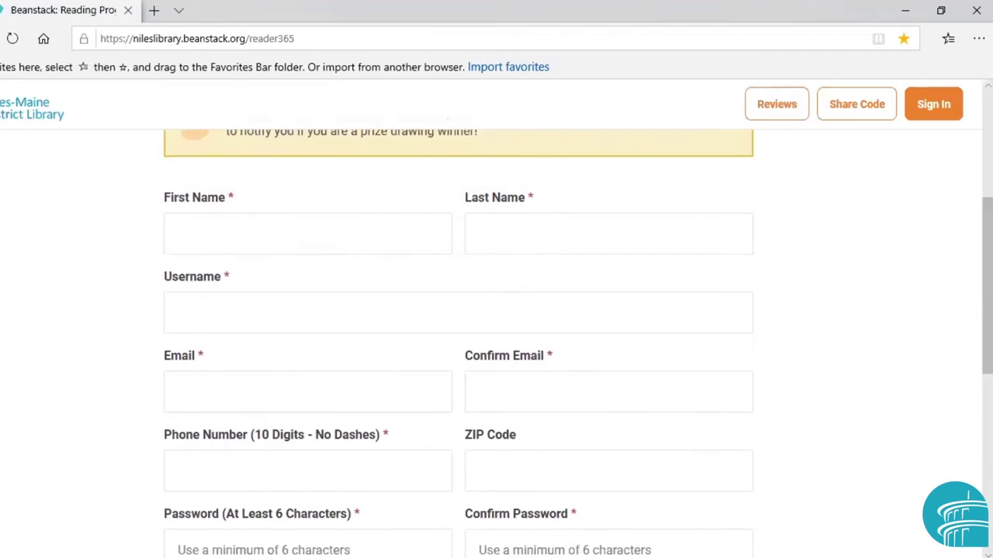
left_click(304, 236)
type("Jane")
key("Tab")
type("Doe")
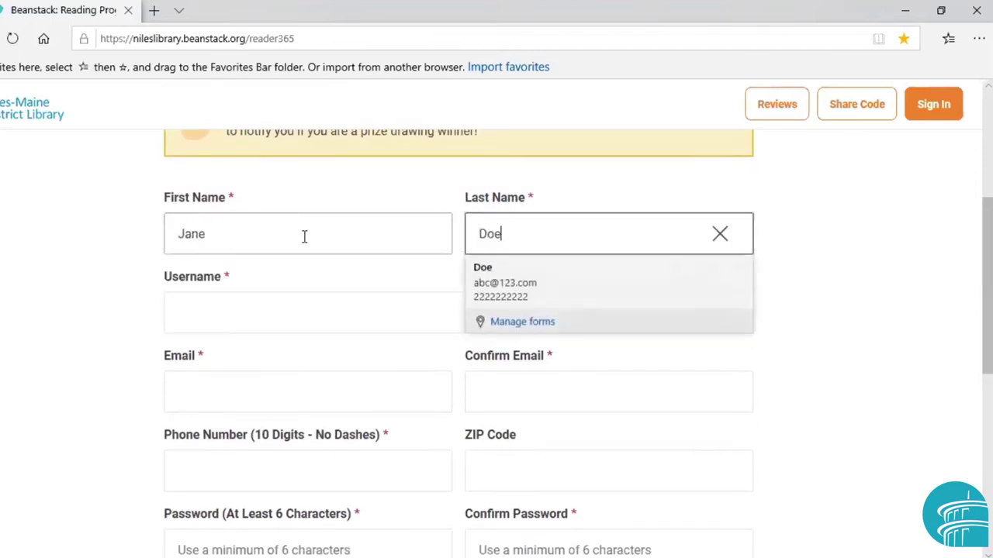
key("Tab")
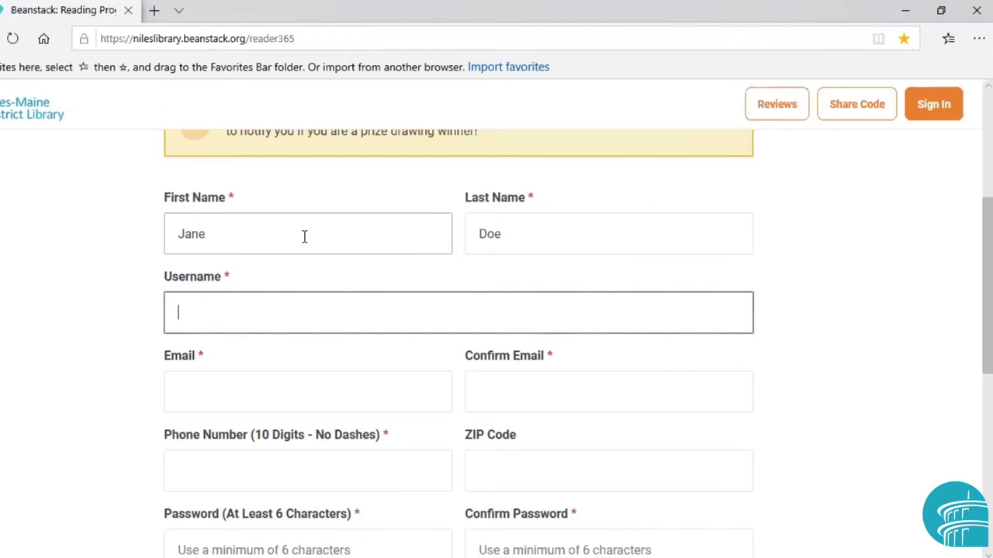
type("janedoe2")
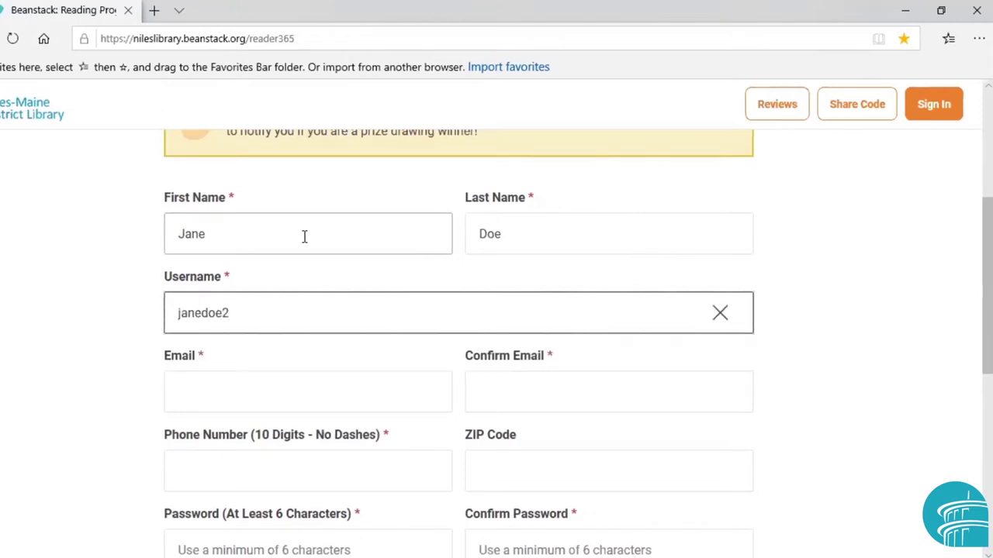
Autofill the adult's email and phone, then enter the ZIP code and account password twice
key("Tab")
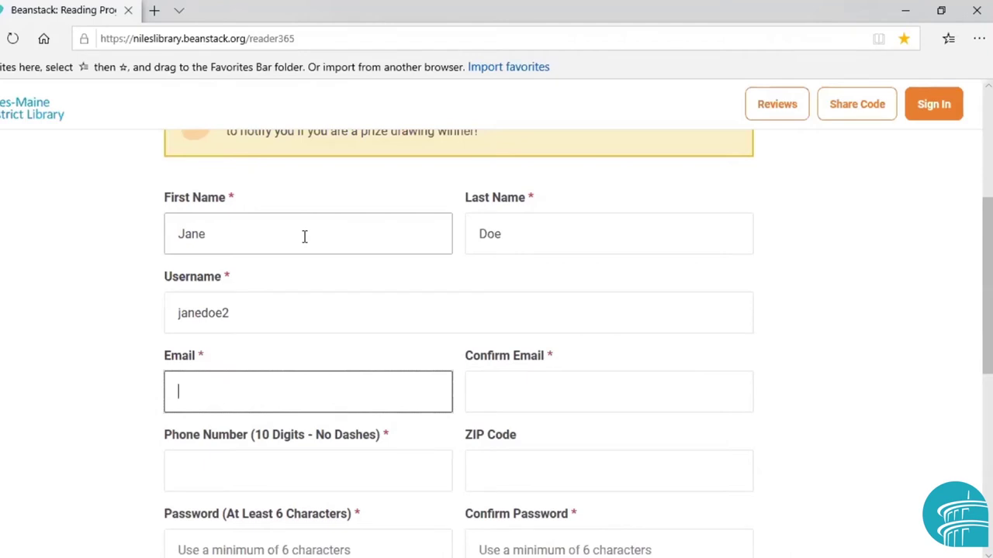
type("abc")
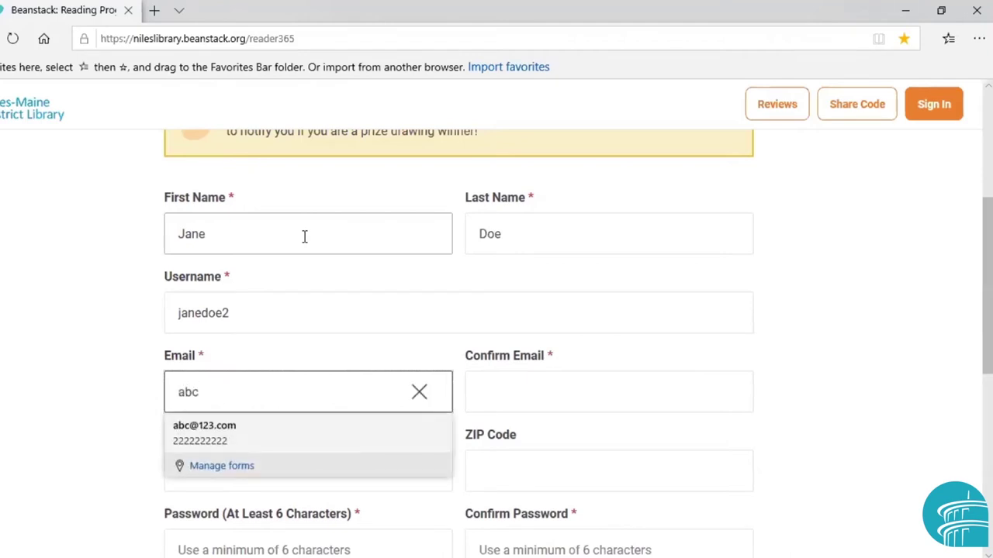
key("Down")
key("Tab")
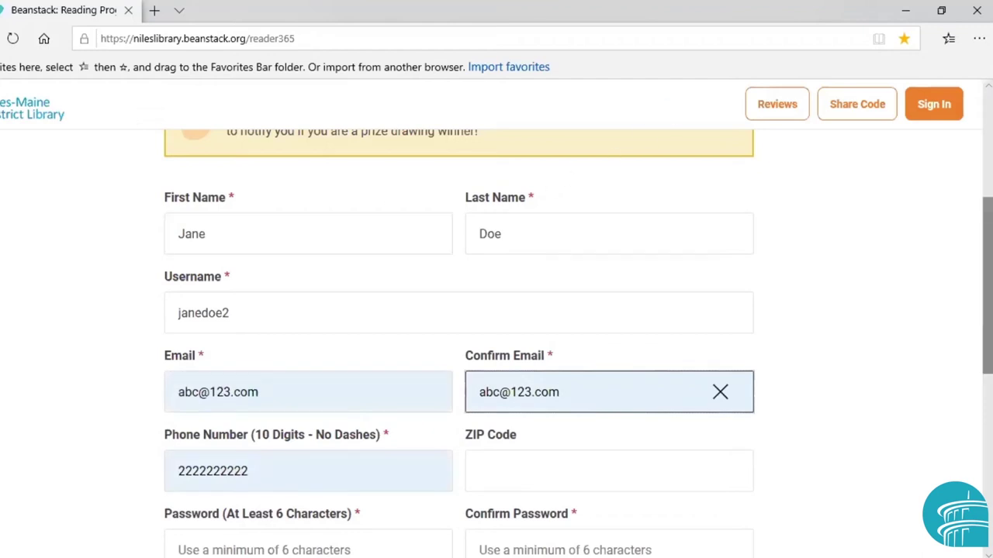
scroll(542, 279, "down", 3)
left_click(537, 269)
type("60714")
key("Tab")
type("123456789")
key("Tab")
type("123456789")
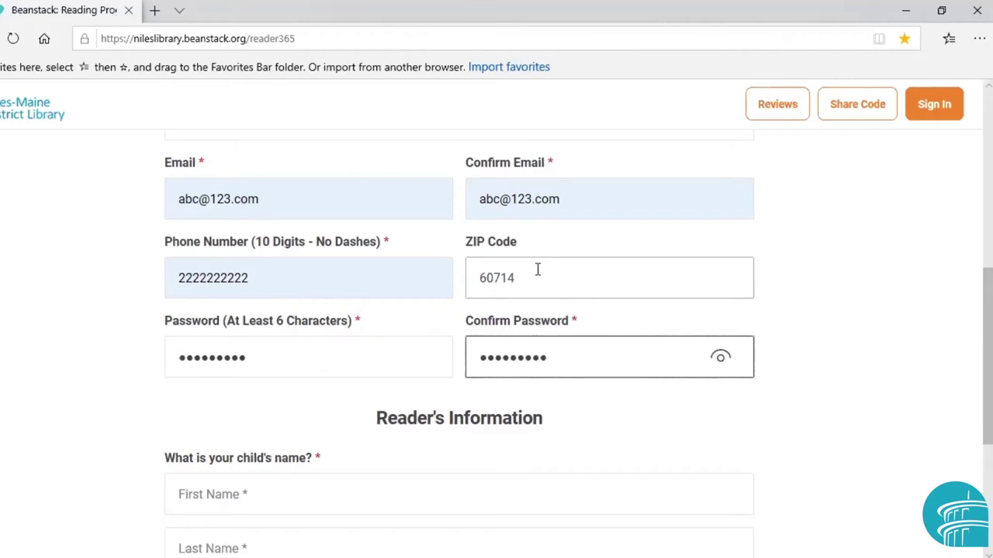
Create the child's profile with first and last name, age 6, and district cardholder Yes
scroll(986, 349, "down", 2)
scroll(987, 349, "down", 2)
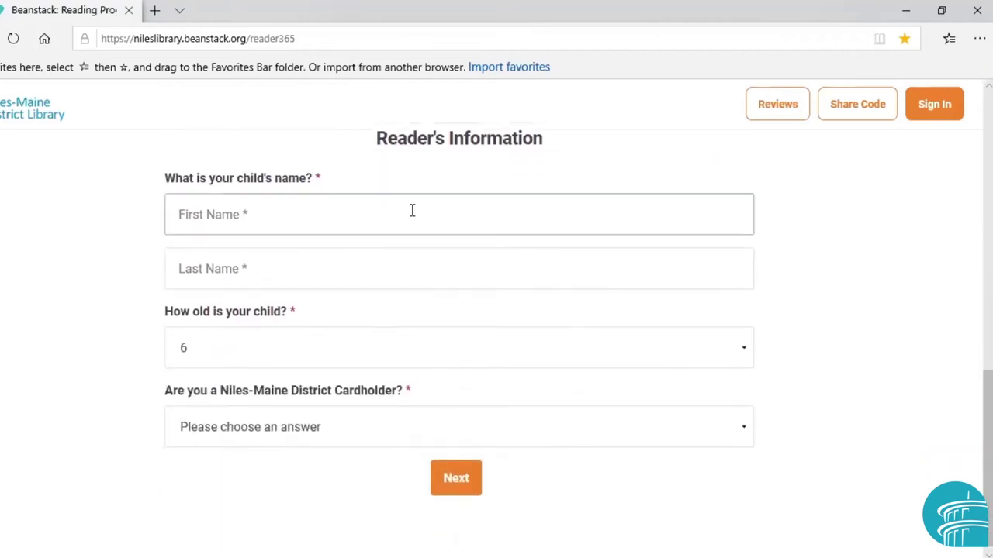
left_click(349, 200)
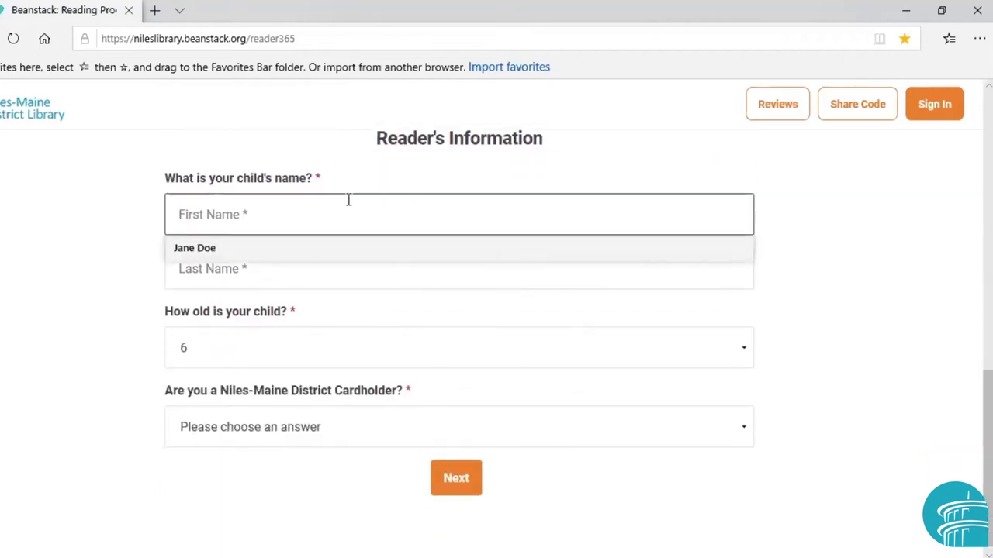
type("John")
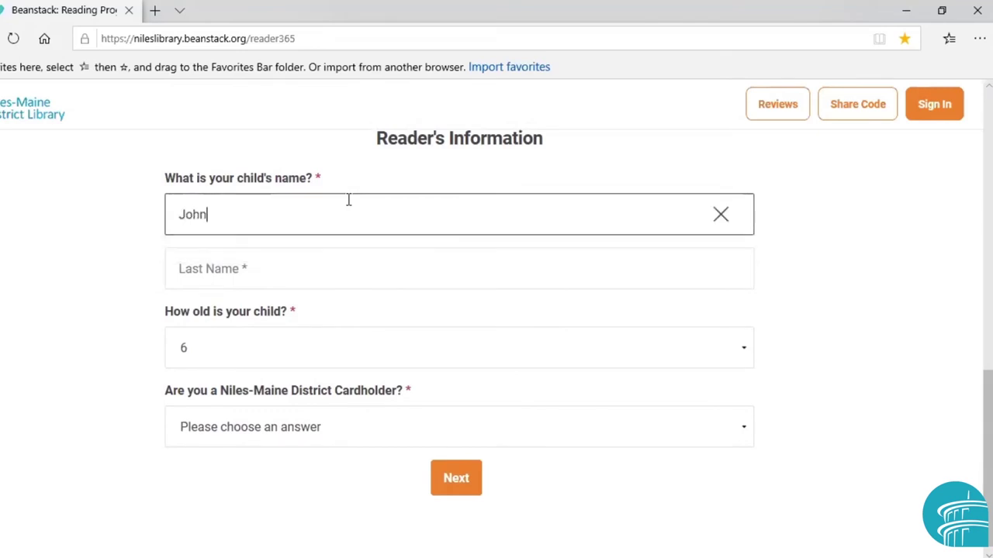
key("Tab")
type("Doe")
key("Tab")
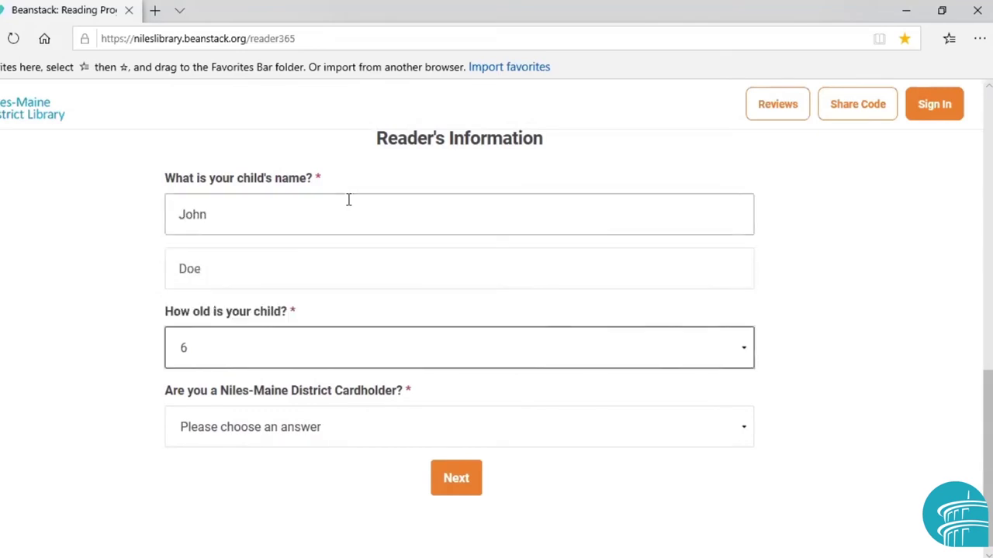
left_click(255, 350)
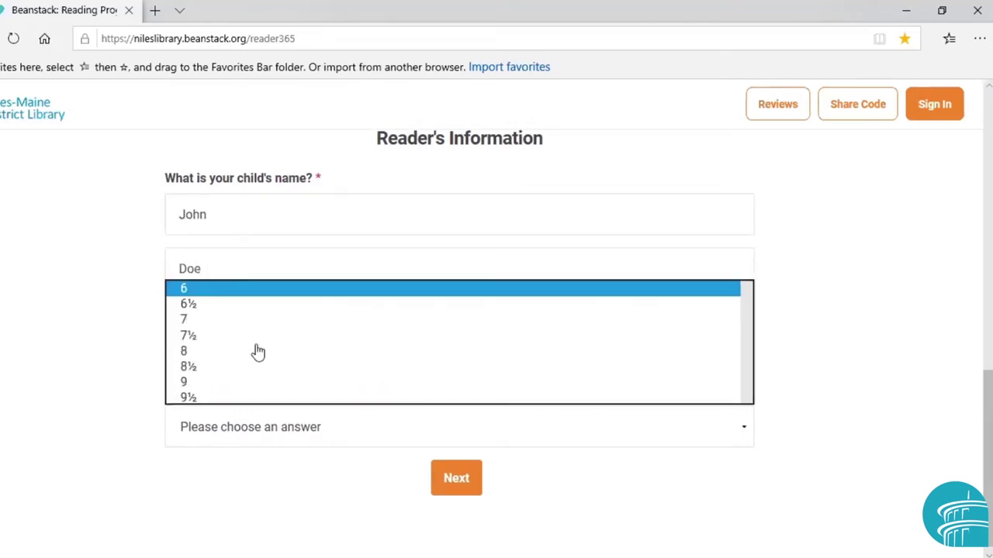
left_click(197, 295)
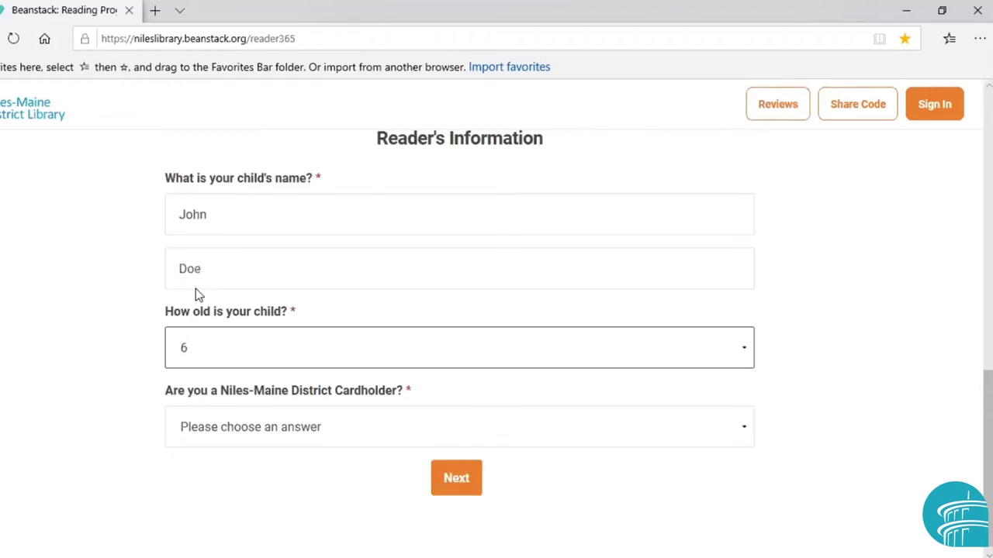
left_click(307, 440)
left_click(294, 453)
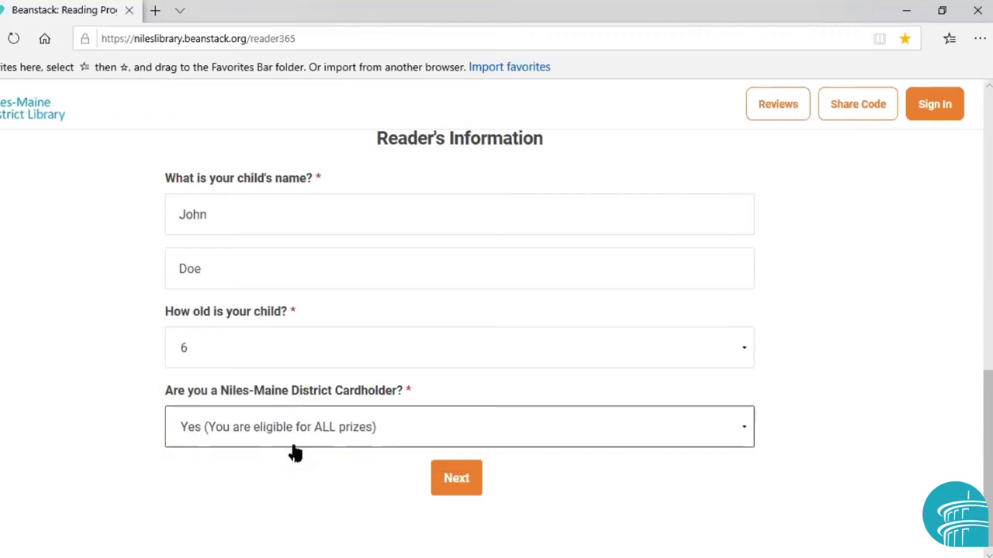
left_click(453, 473)
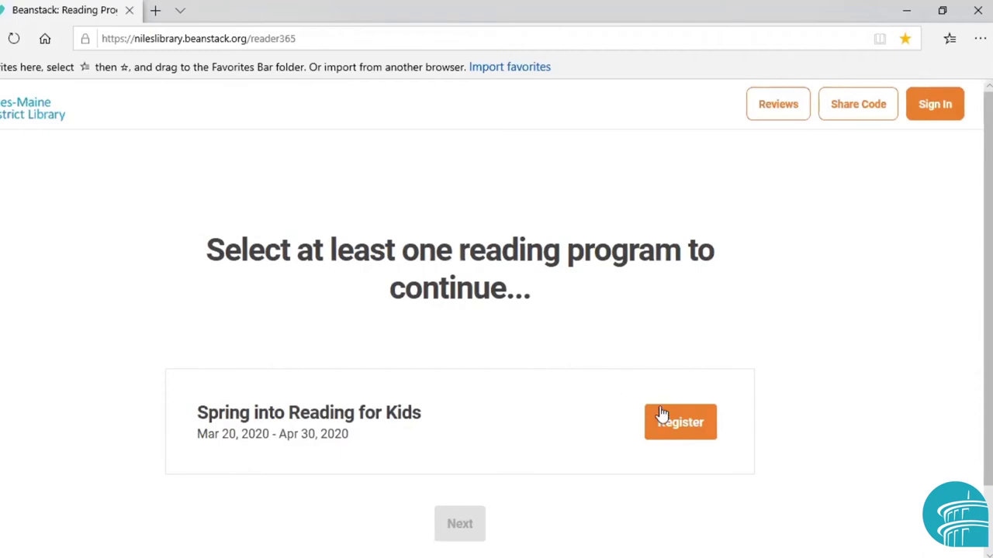
Enroll the child in Spring into Reading for Kids as 1st Grade at Culver, then continue
left_click(679, 437)
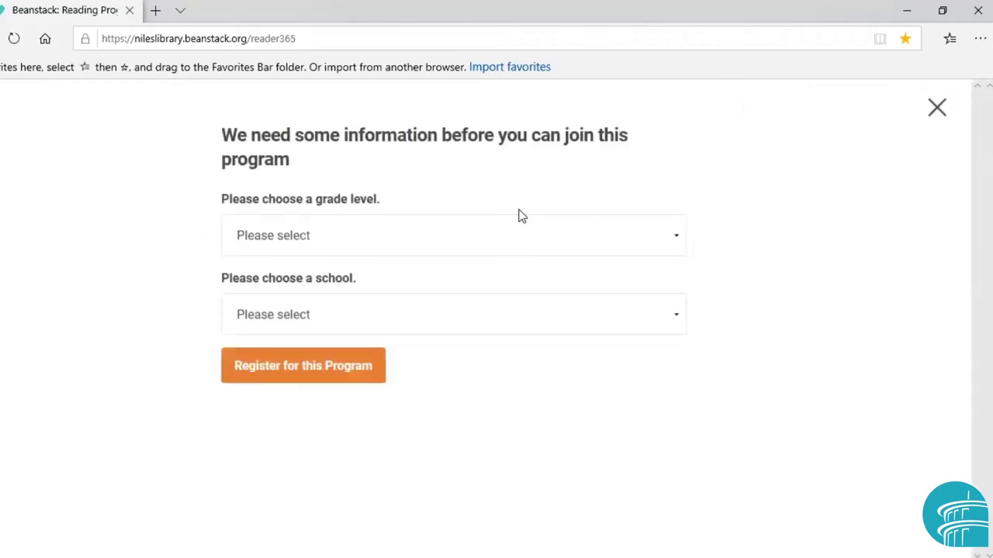
left_click(281, 238)
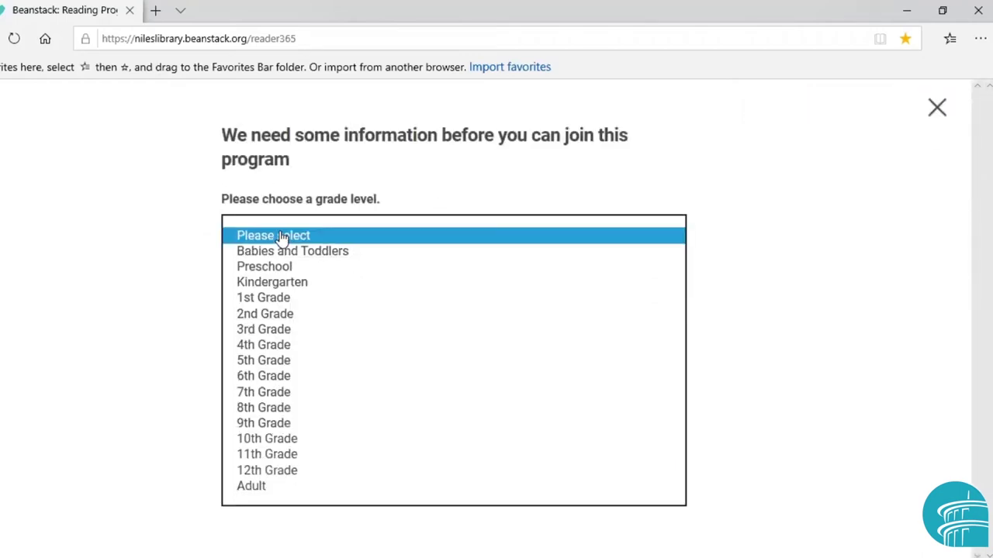
left_click(260, 300)
left_click(277, 323)
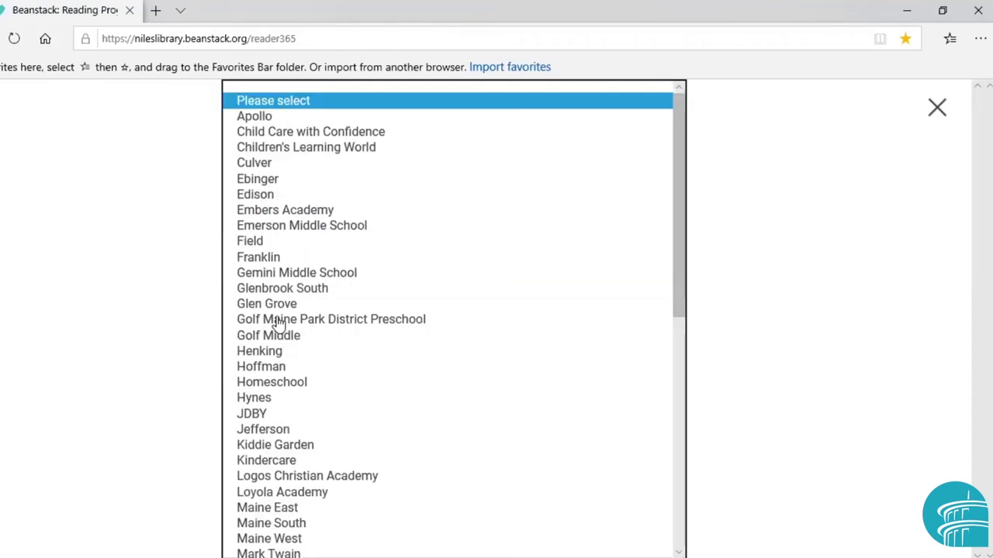
left_click(254, 163)
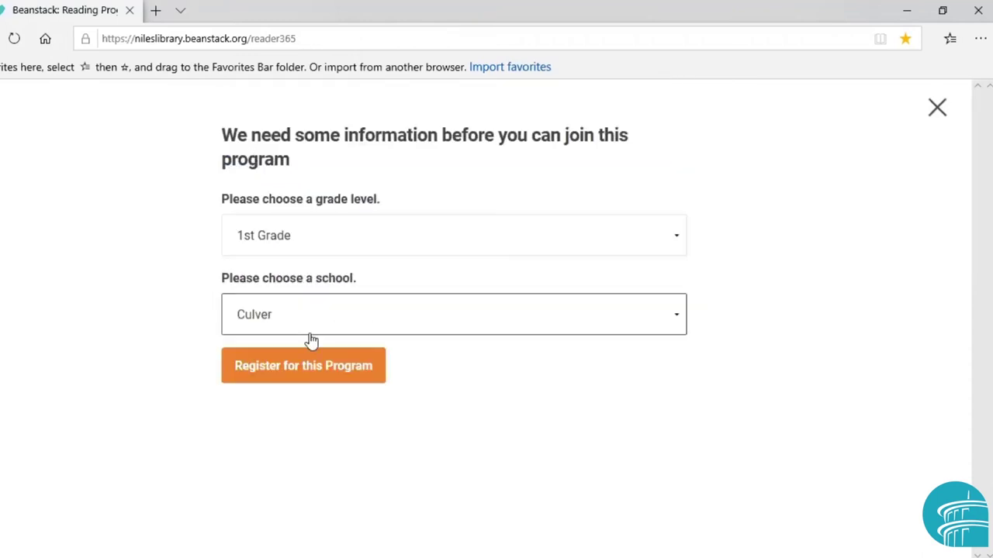
left_click(308, 365)
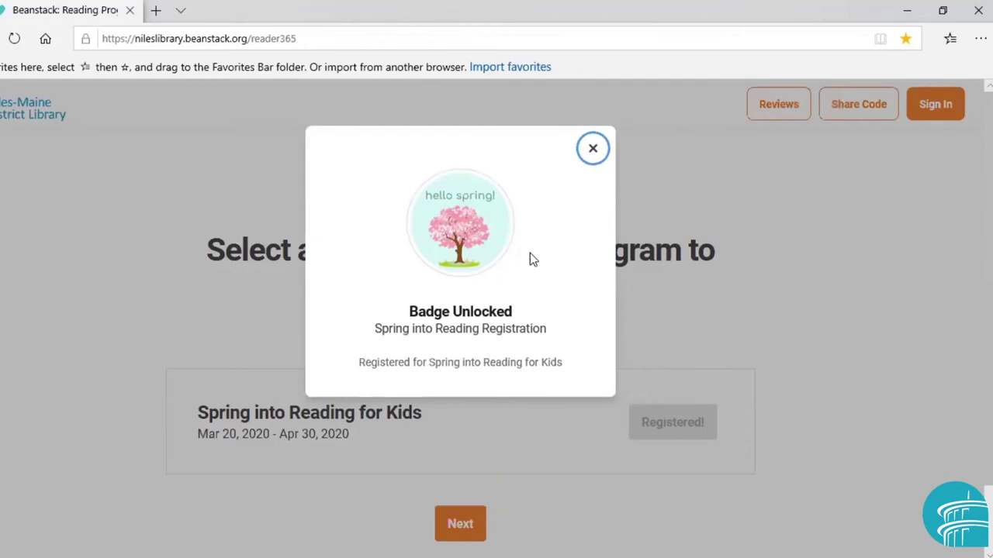
left_click(594, 150)
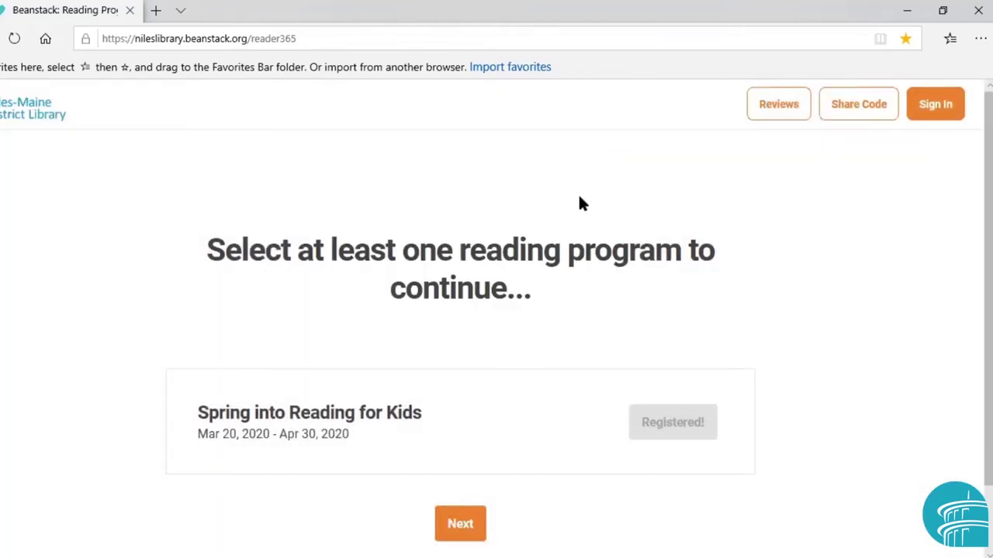
left_click(470, 523)
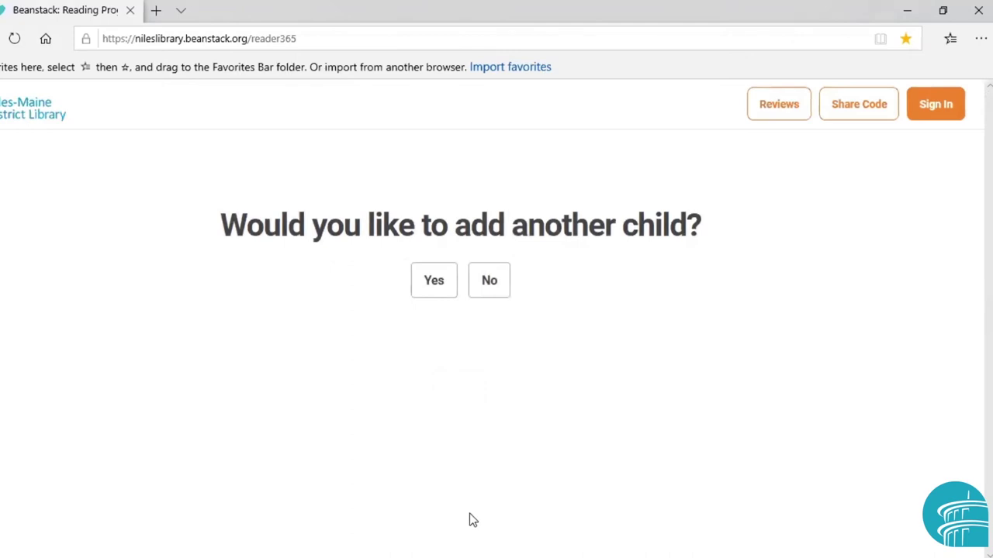
Decline adding another child and choose Yes to registering the adult too
left_click(490, 281)
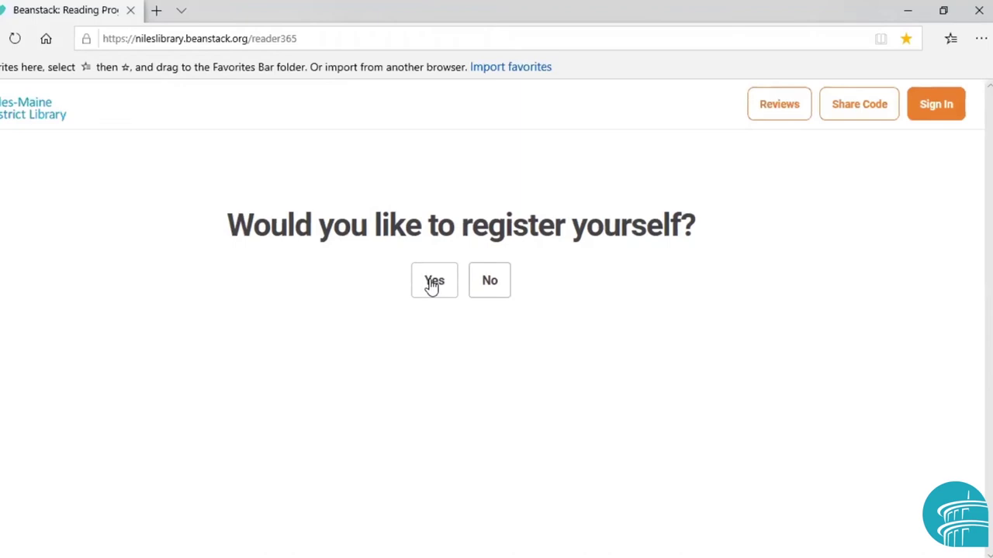
left_click(432, 284)
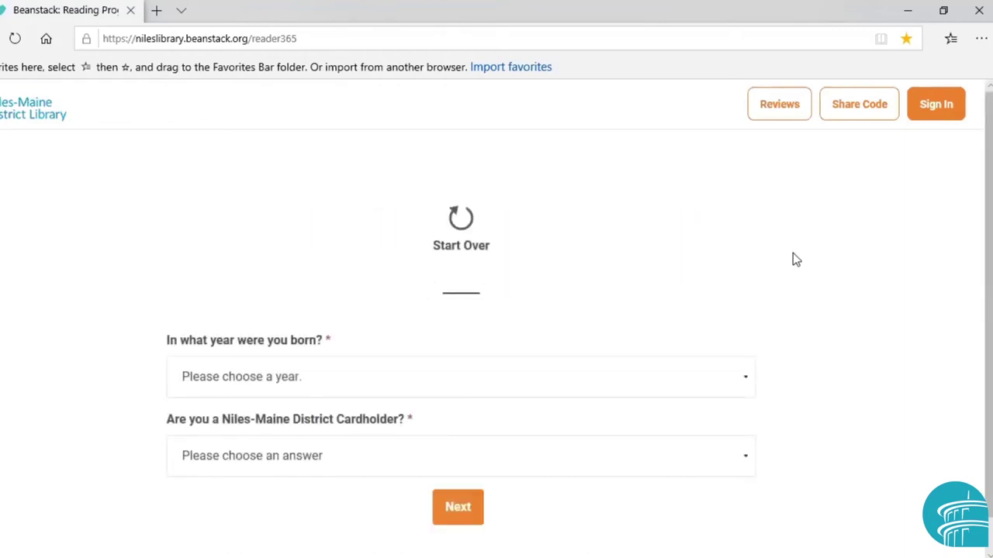
Submit the adult's registration with birth year 1994 and district cardholder Yes
scroll(461, 349, "down", 1)
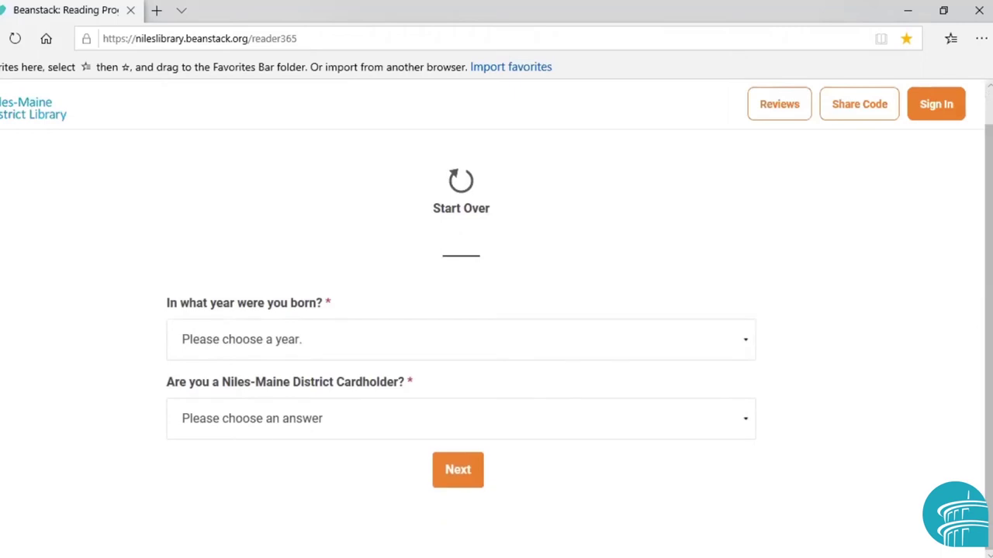
left_click(312, 344)
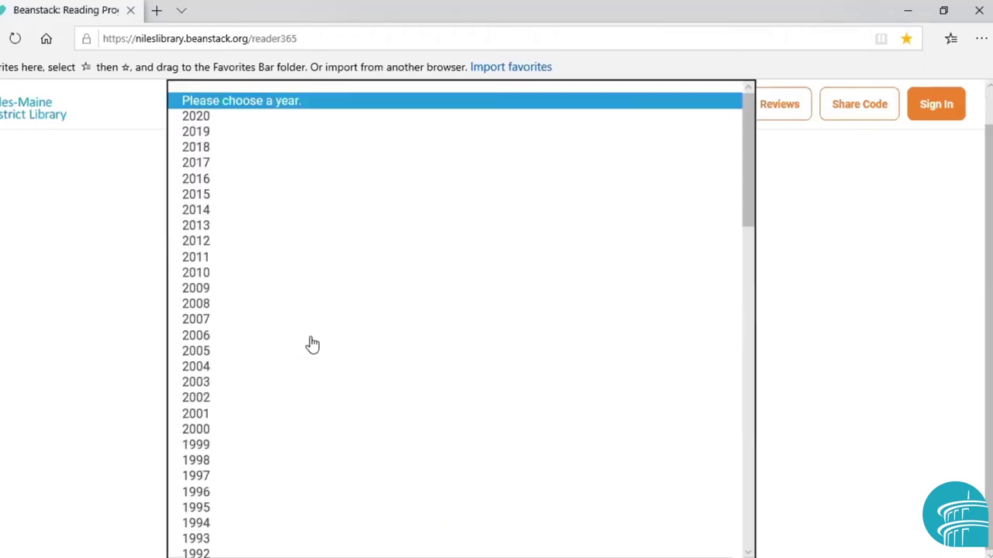
left_click(222, 523)
left_click(301, 432)
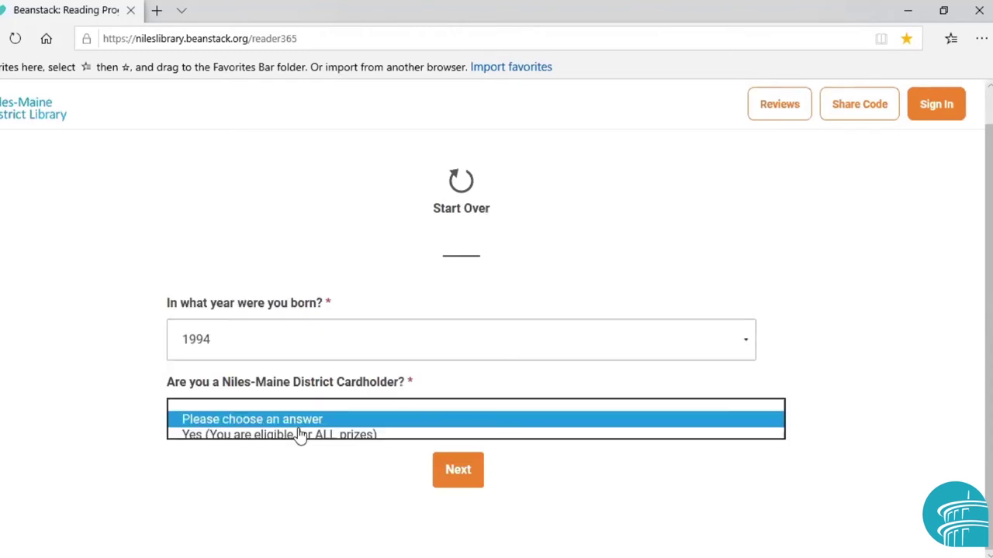
left_click(296, 439)
left_click(459, 476)
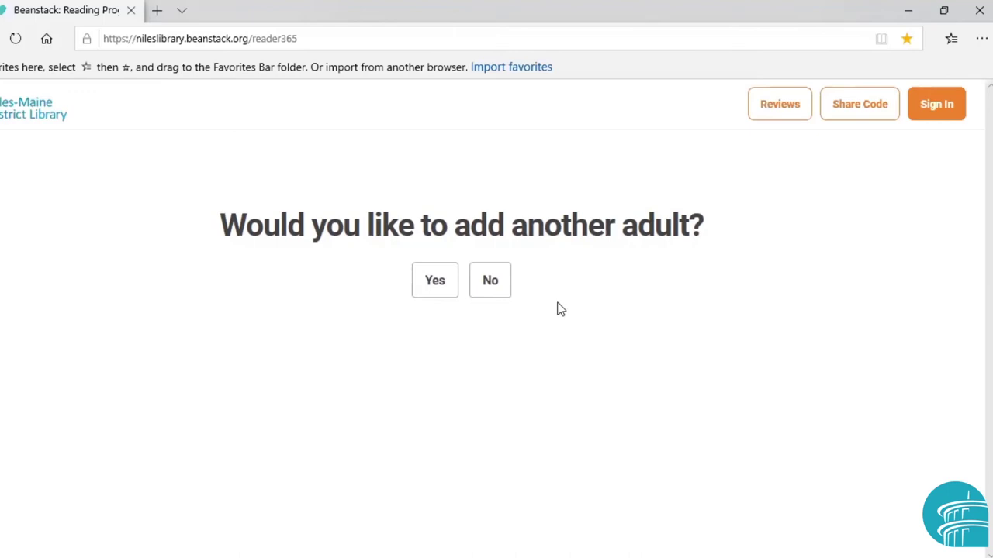
Decline adding another adult and continue to the Spring into Reading for Kids page
left_click(495, 283)
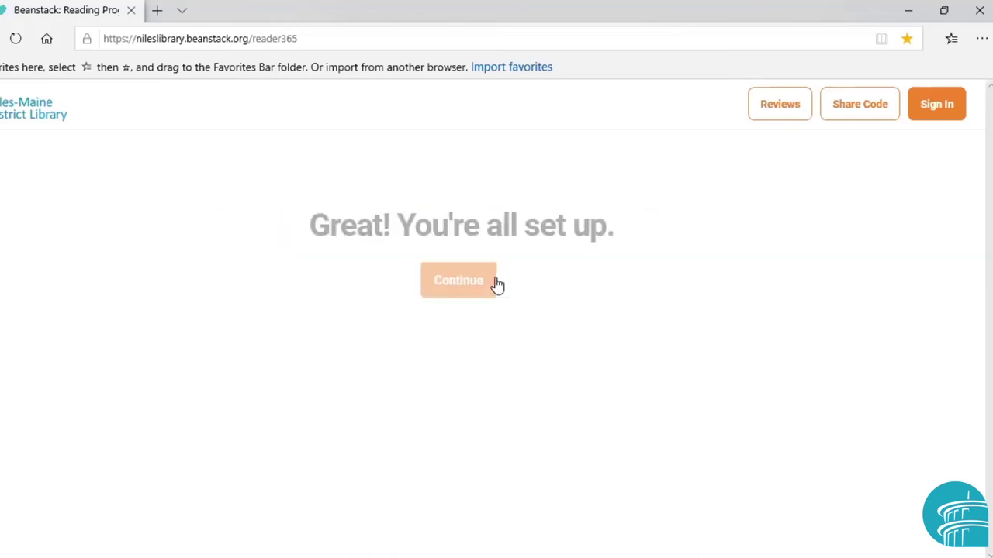
left_click(456, 287)
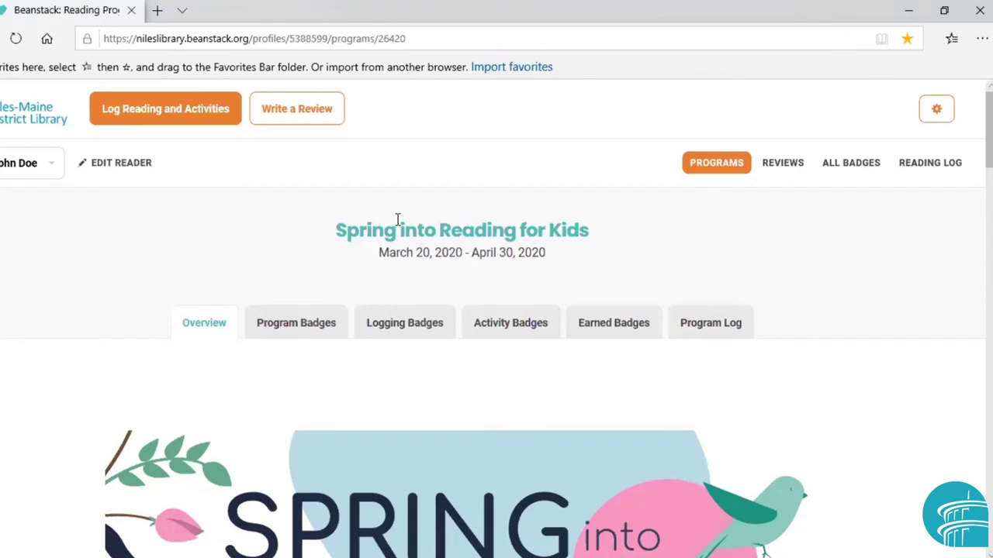
scroll(397, 219, "down", 5)
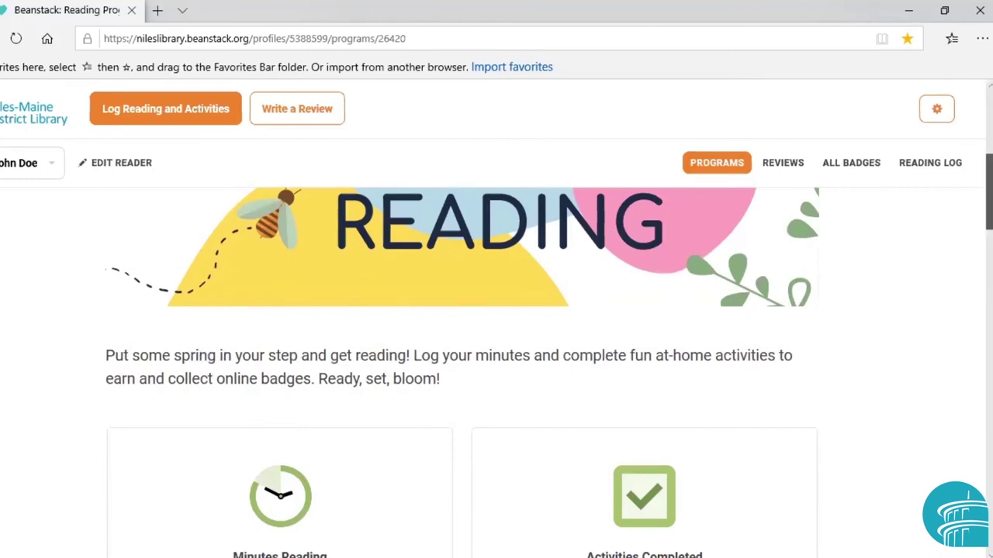
scroll(496, 372, "up", 5)
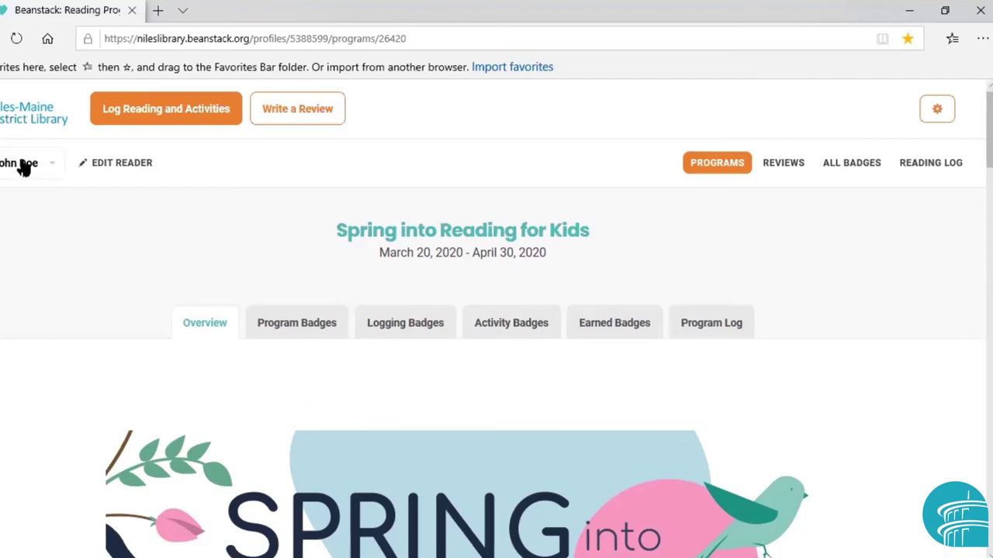
left_click(50, 170)
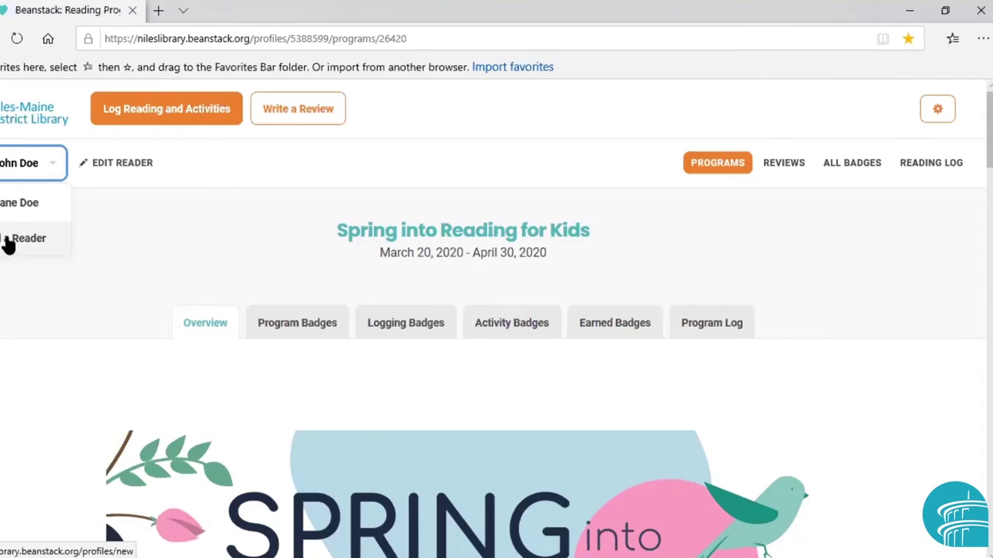
left_click(142, 231)
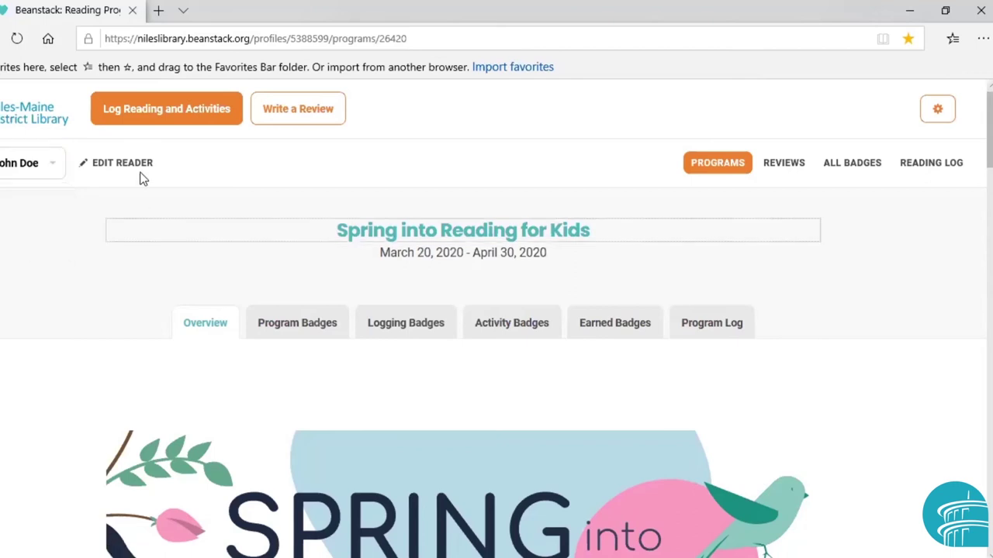
Start a Log Reading entry for the child's profile, choosing the Minutes option
left_click(145, 124)
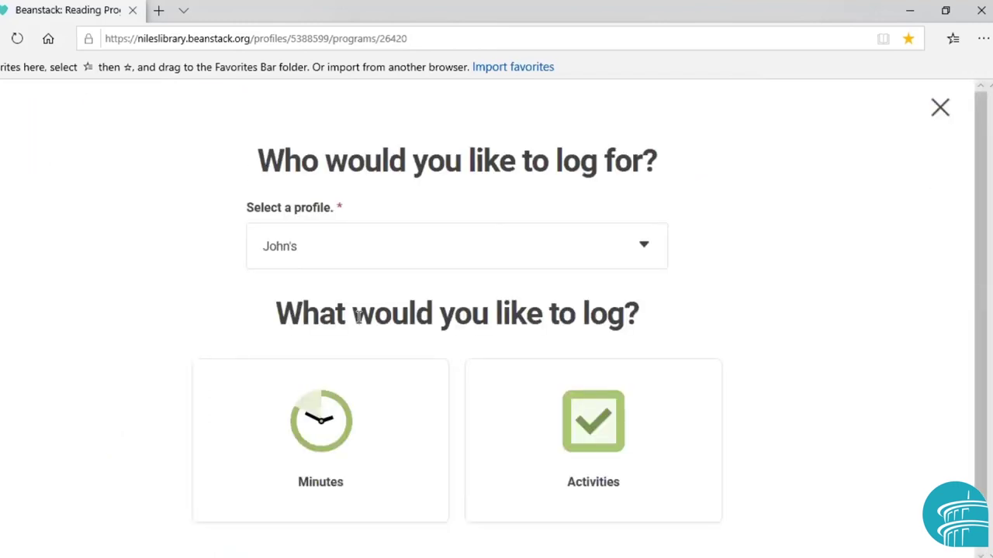
left_click(569, 235)
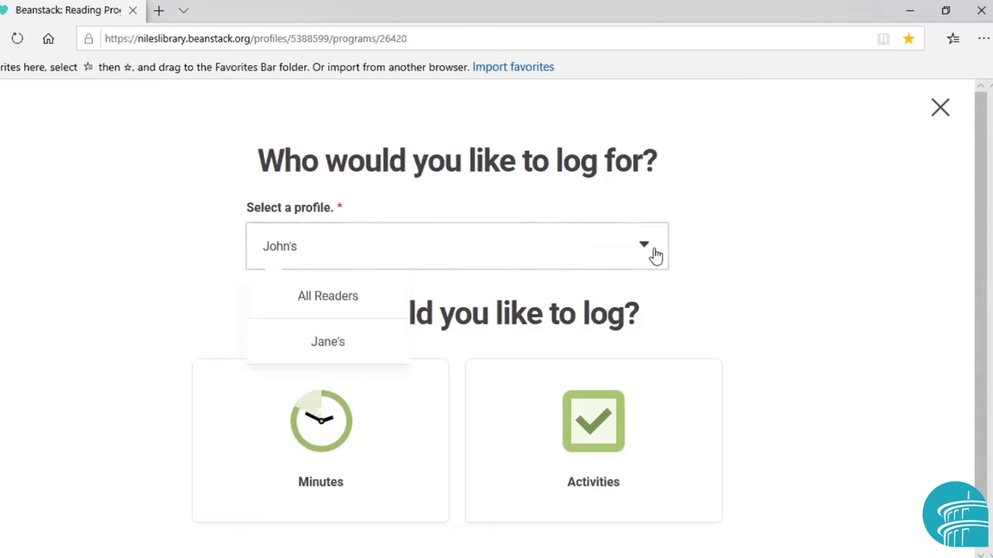
left_click(148, 290)
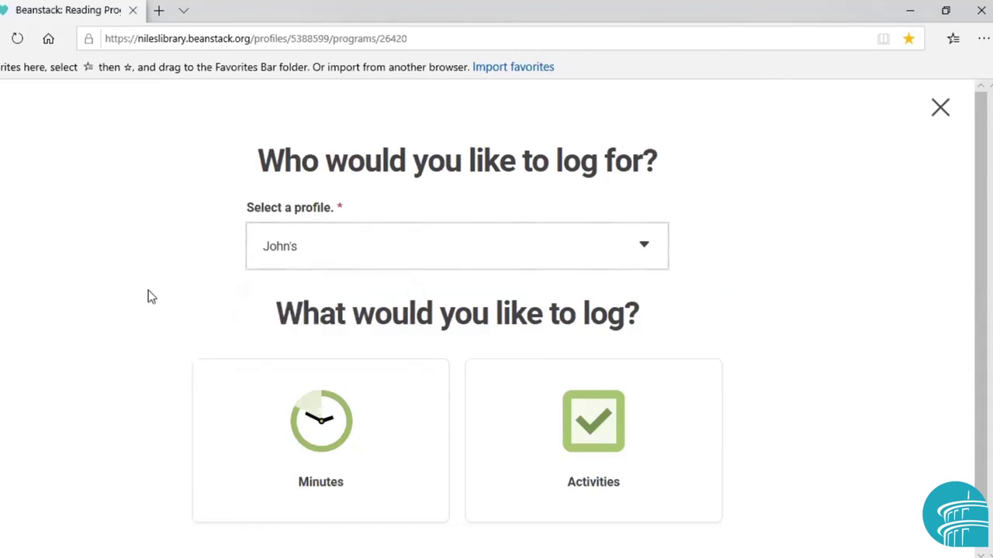
left_click(330, 428)
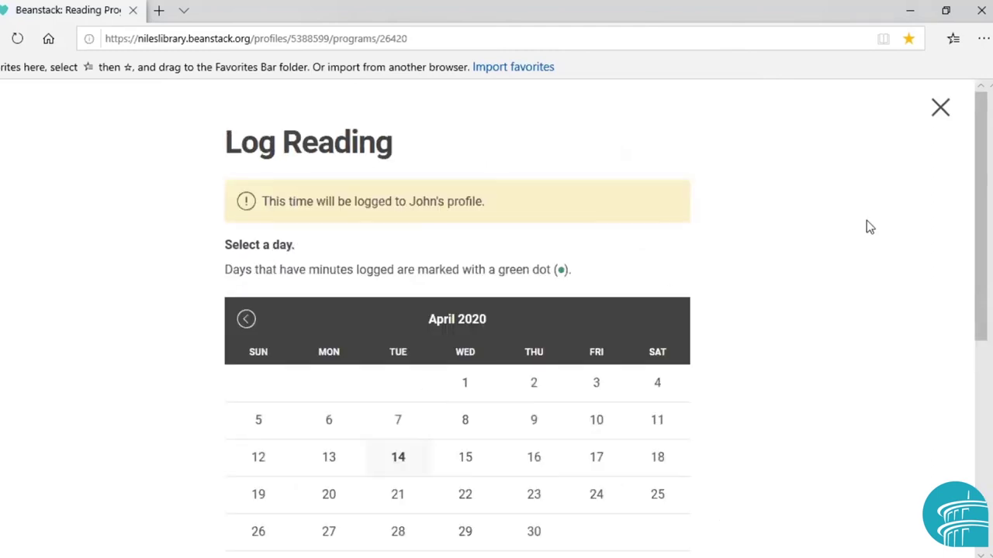
Log 20 minutes reading Bad Kitty by Nick Bruel, picking the book from the suggestions
left_click_drag(979, 227, 957, 346)
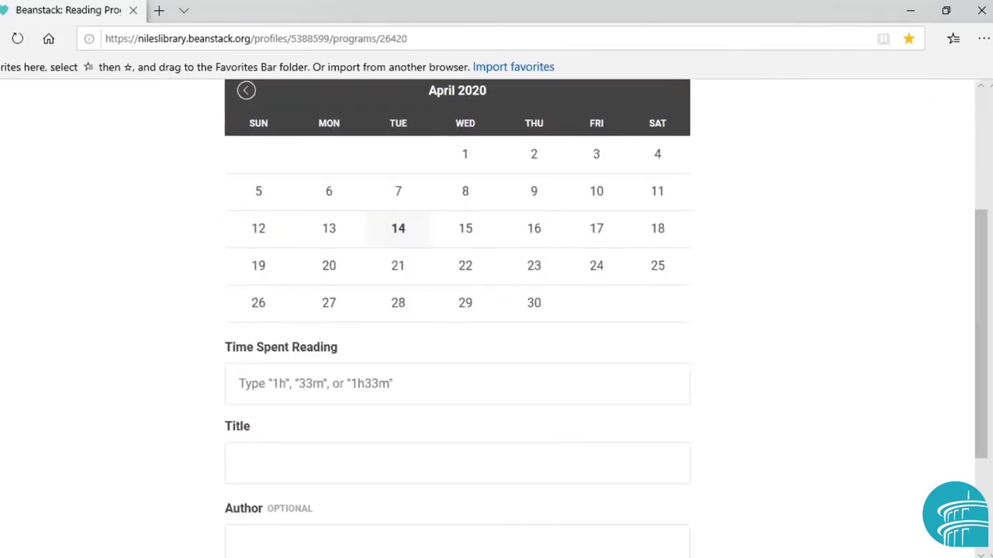
left_click_drag(981, 326, 981, 389)
left_click(434, 259)
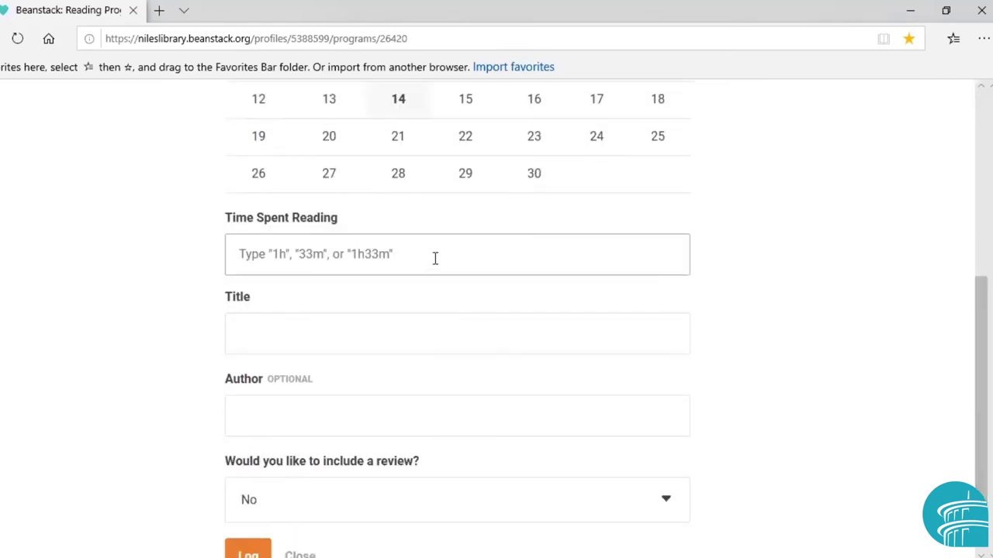
type("20")
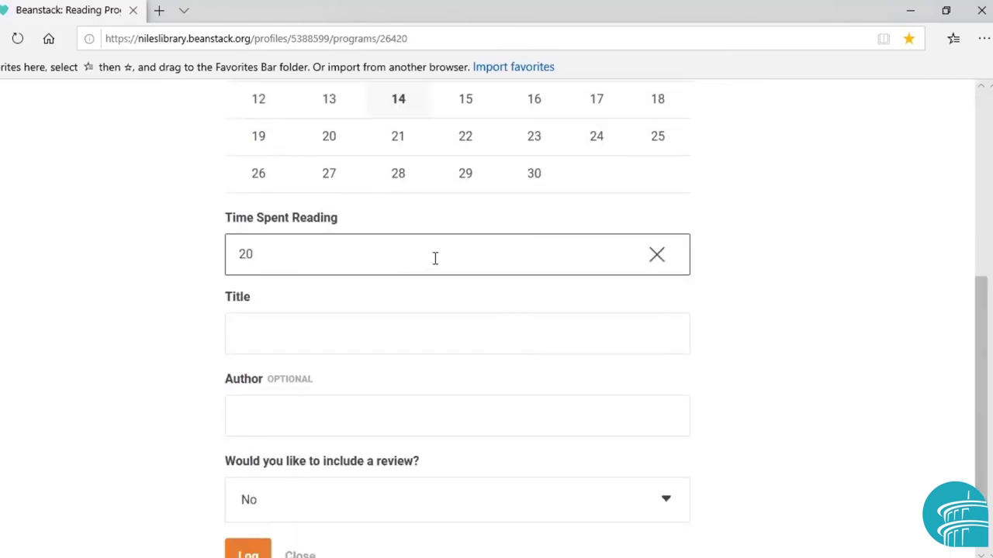
key("Tab")
type("Bad")
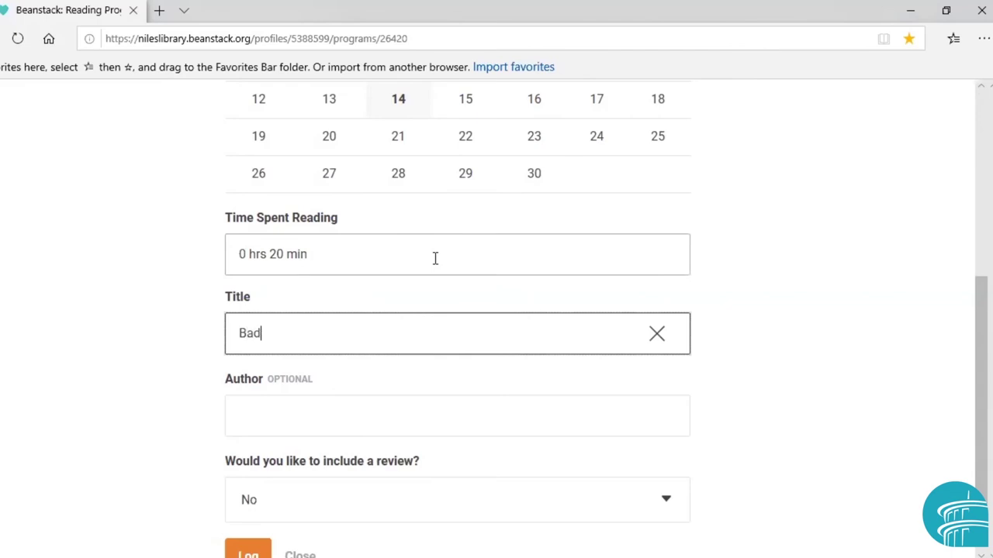
type(" Kitty")
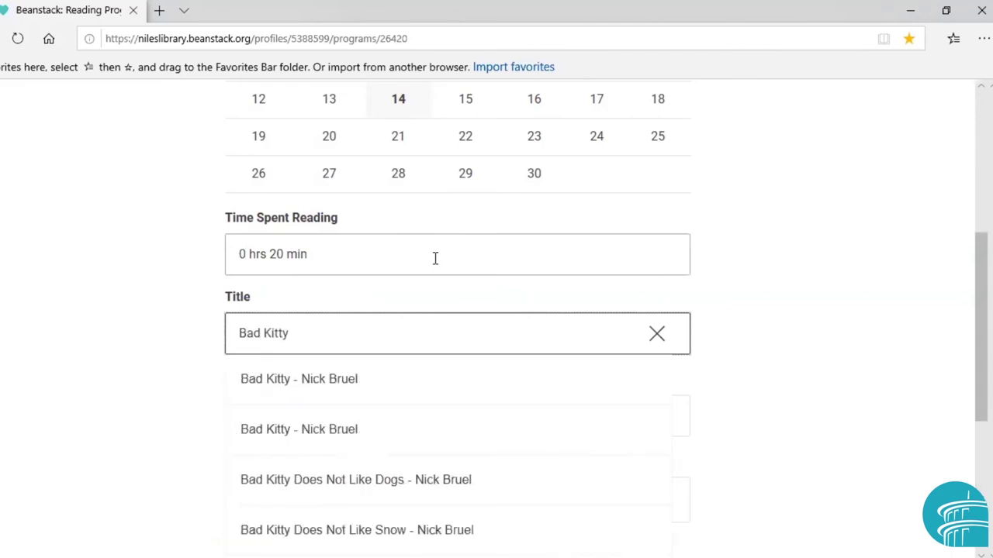
left_click(321, 380)
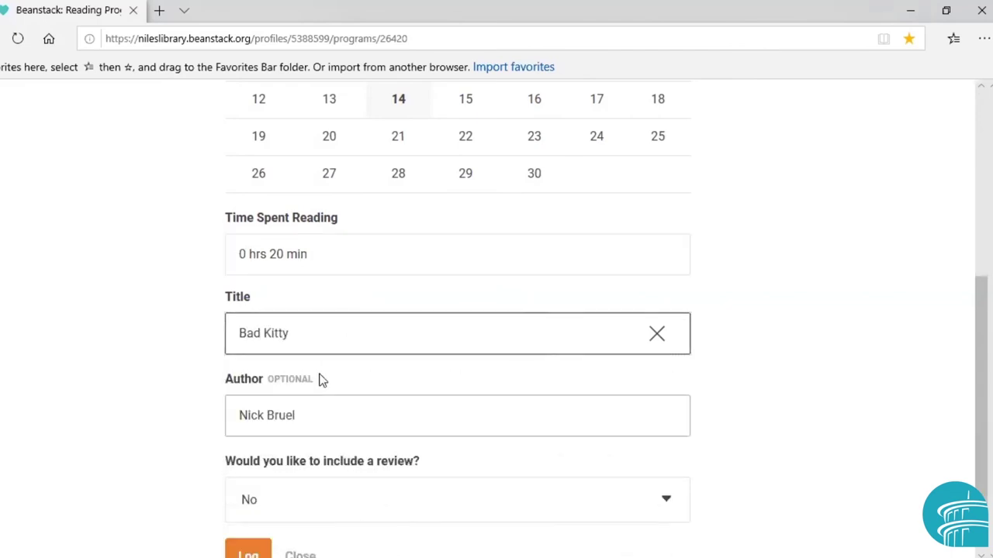
scroll(348, 442, "down", 1)
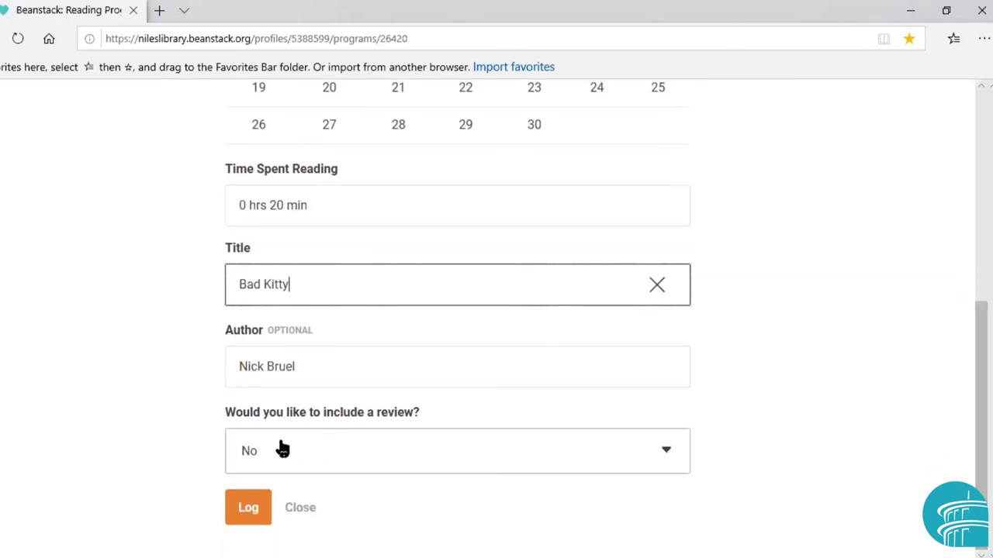
left_click(251, 512)
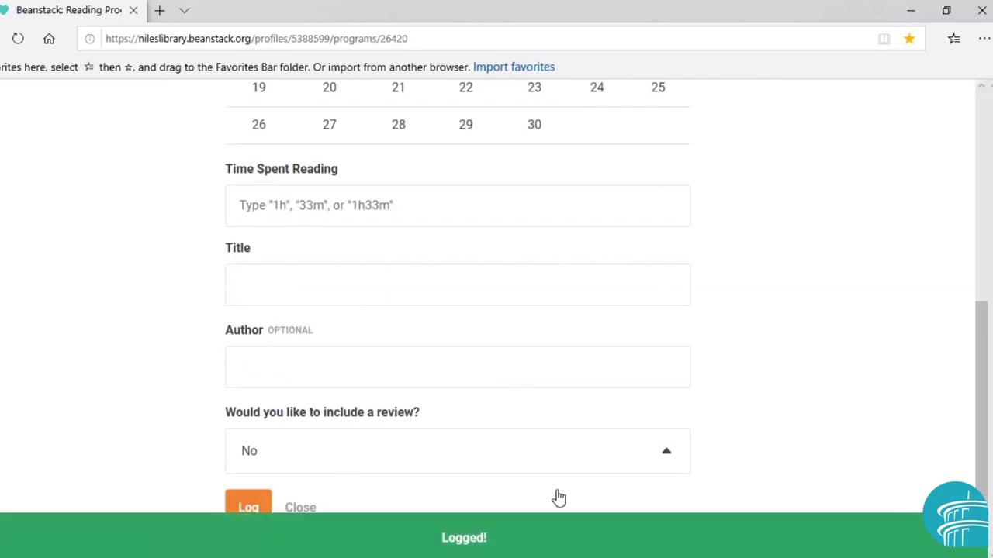
scroll(694, 227, "up", 3)
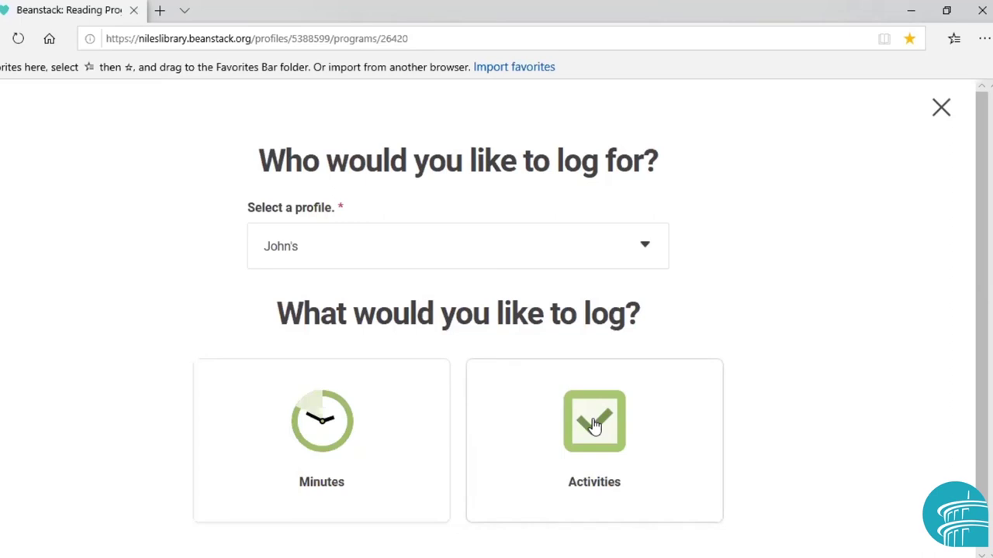
From Activities, open the birdhouse 'Read In A Fun Or Different Way At Home!' badge and browse its four ideas
left_click(594, 425)
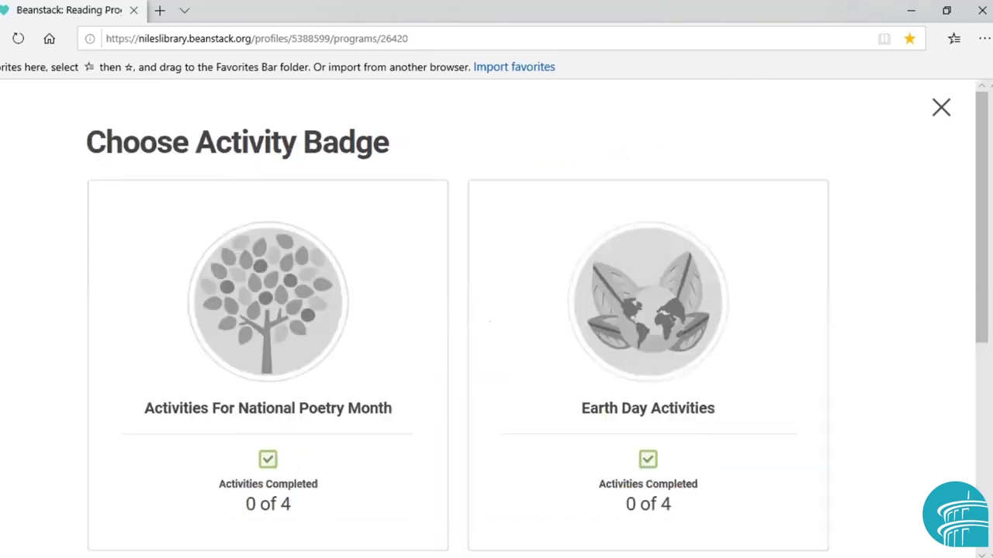
scroll(496, 325, "down", 1)
scroll(966, 354, "down", 5)
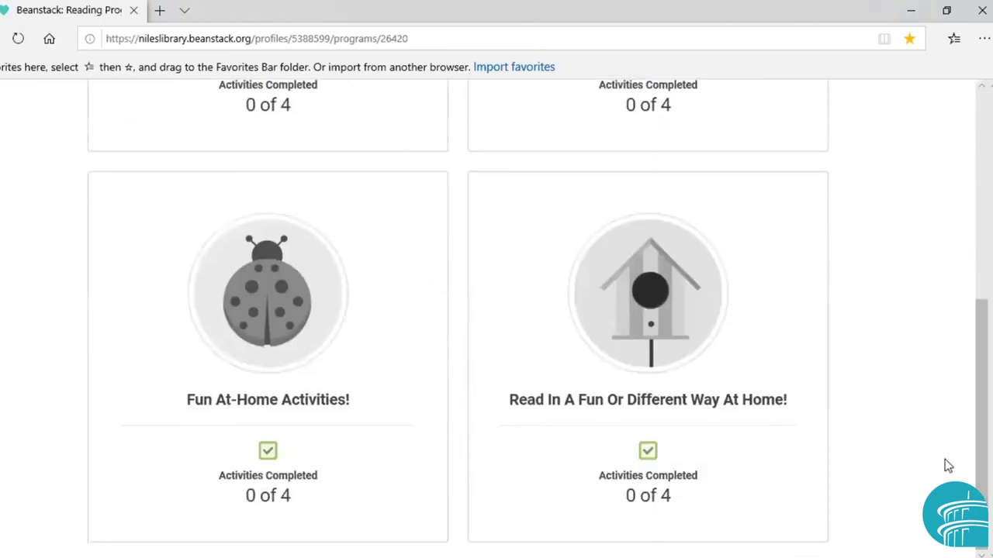
left_click(663, 301)
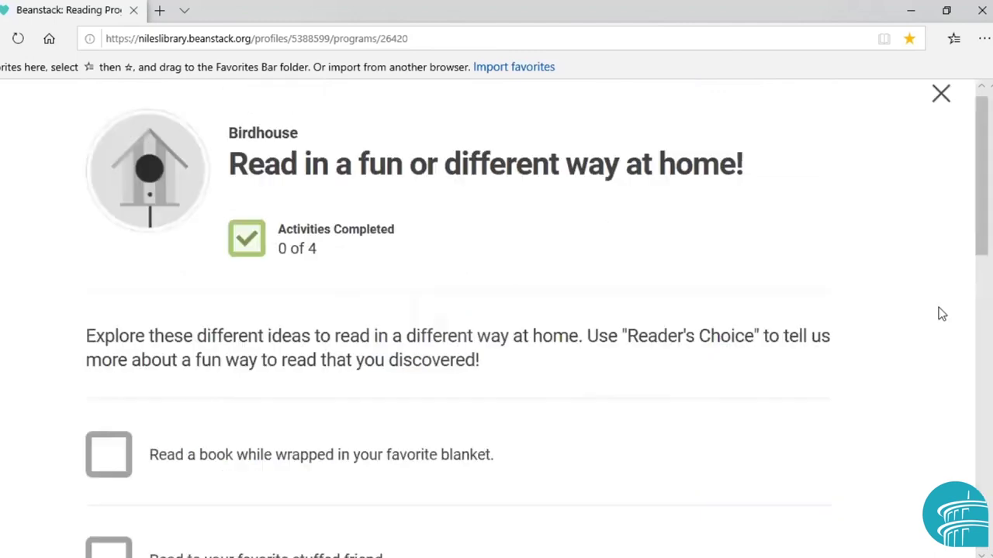
scroll(981, 186, "down", 1)
scroll(966, 315, "down", 5)
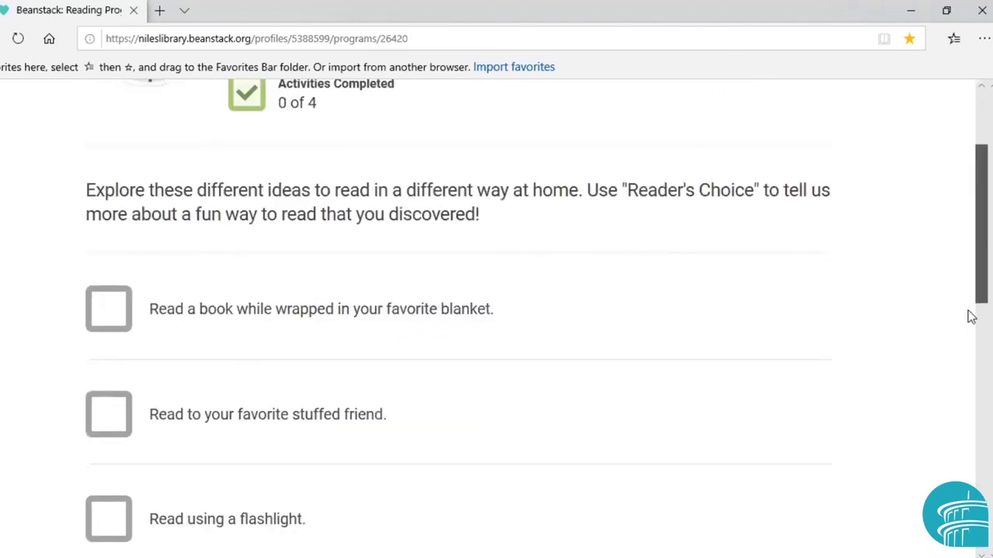
scroll(954, 417, "down", 4)
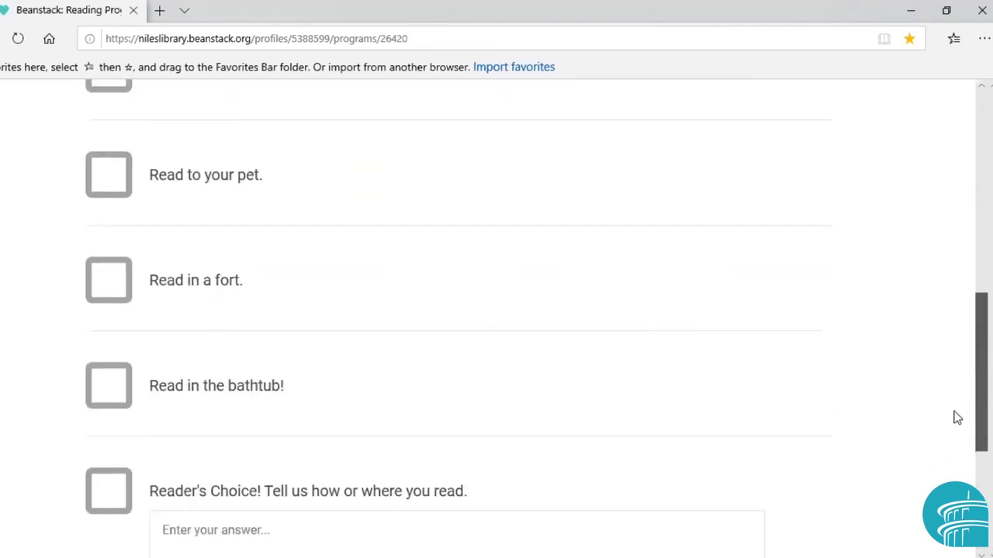
scroll(966, 369, "up", 4)
scroll(966, 368, "up", 6)
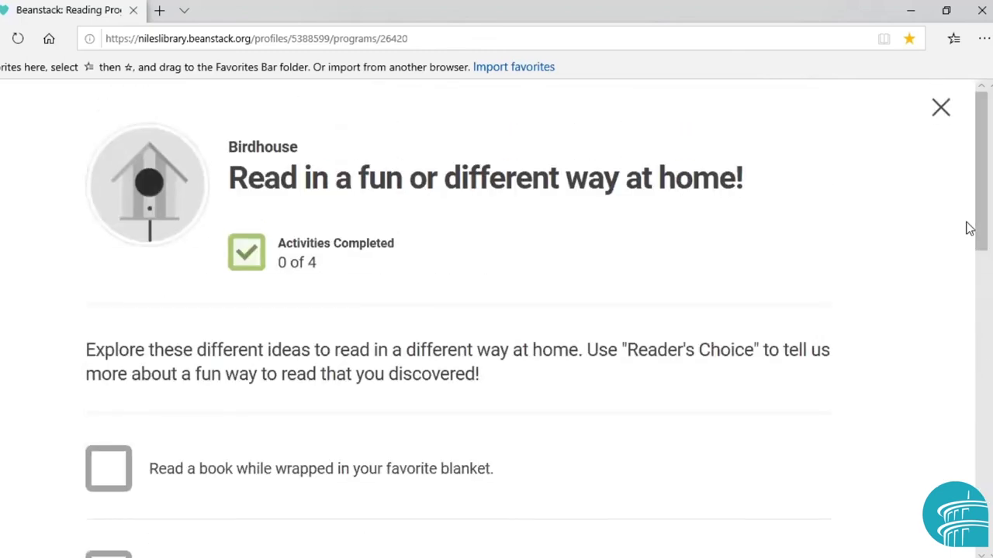
Close the birdhouse badge and review the Program Log showing 20 minutes and Bad Kitty by Nick Bruel
left_click(940, 107)
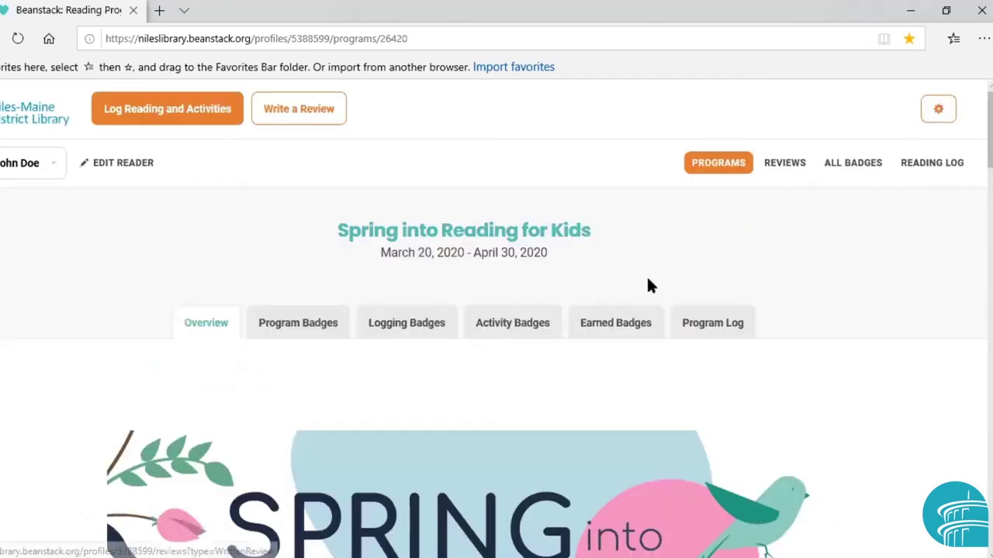
left_click(693, 324)
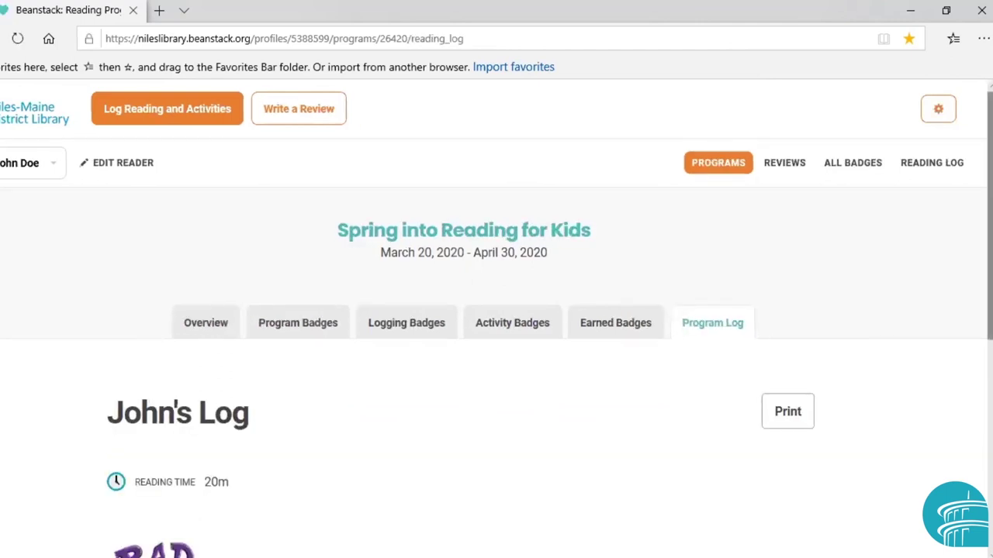
scroll(496, 333, "down", 2)
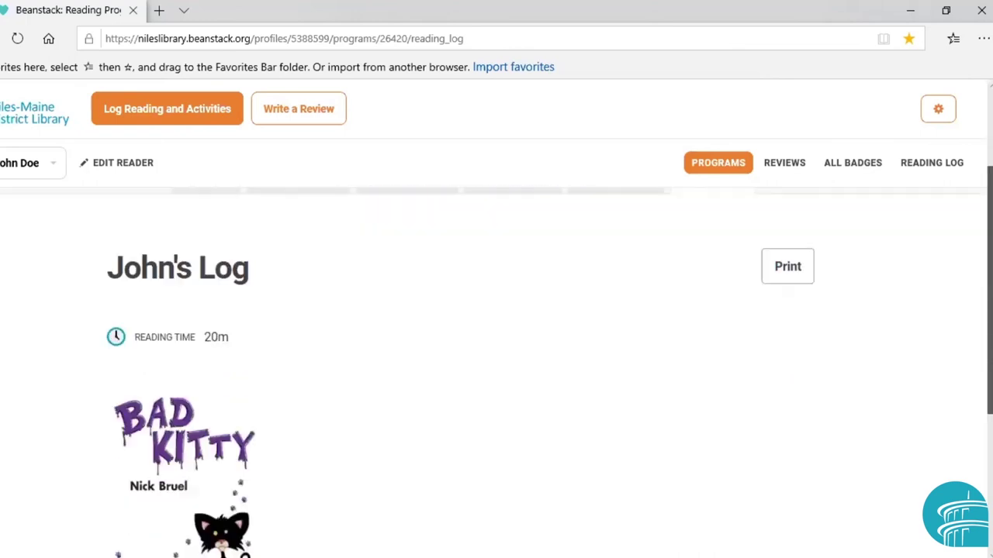
scroll(497, 333, "down", 2)
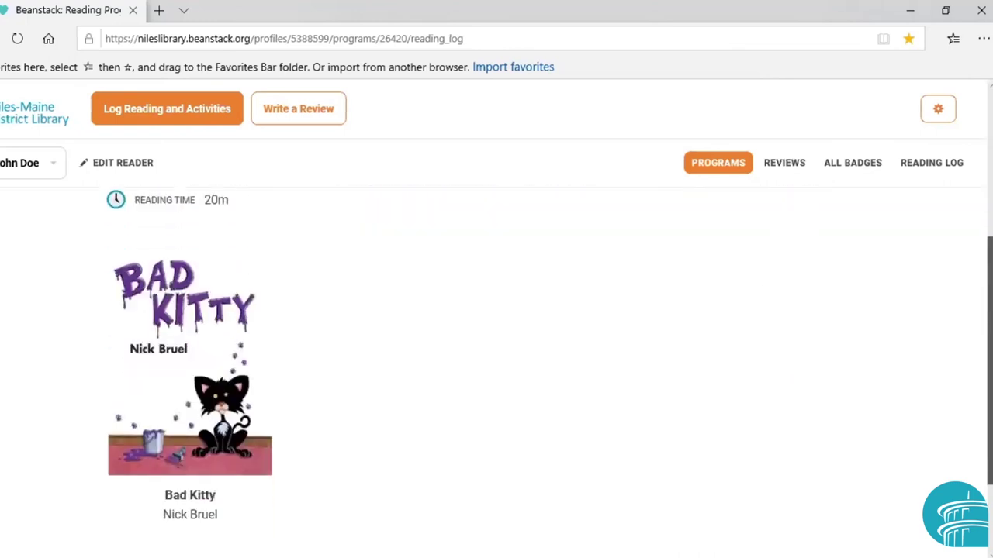
scroll(496, 333, "up", 4)
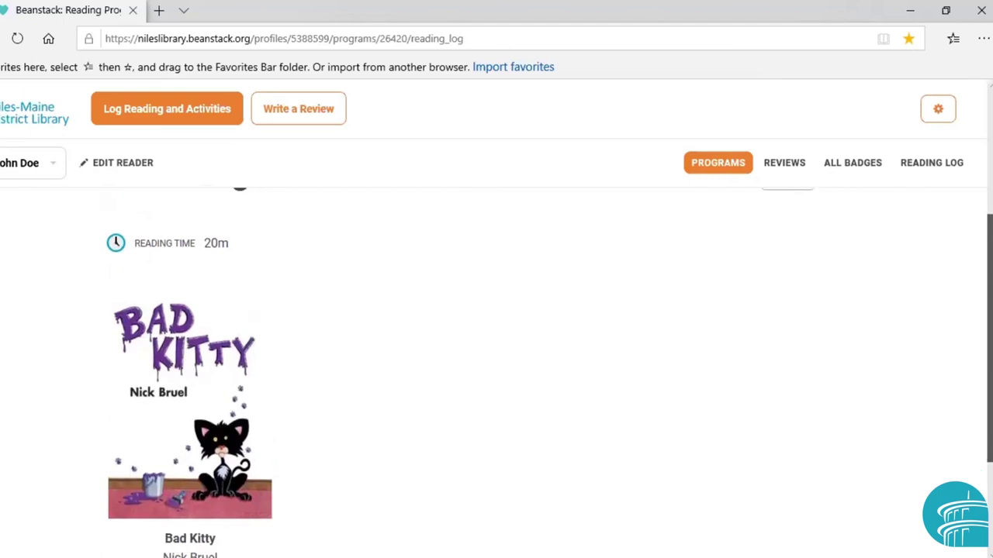